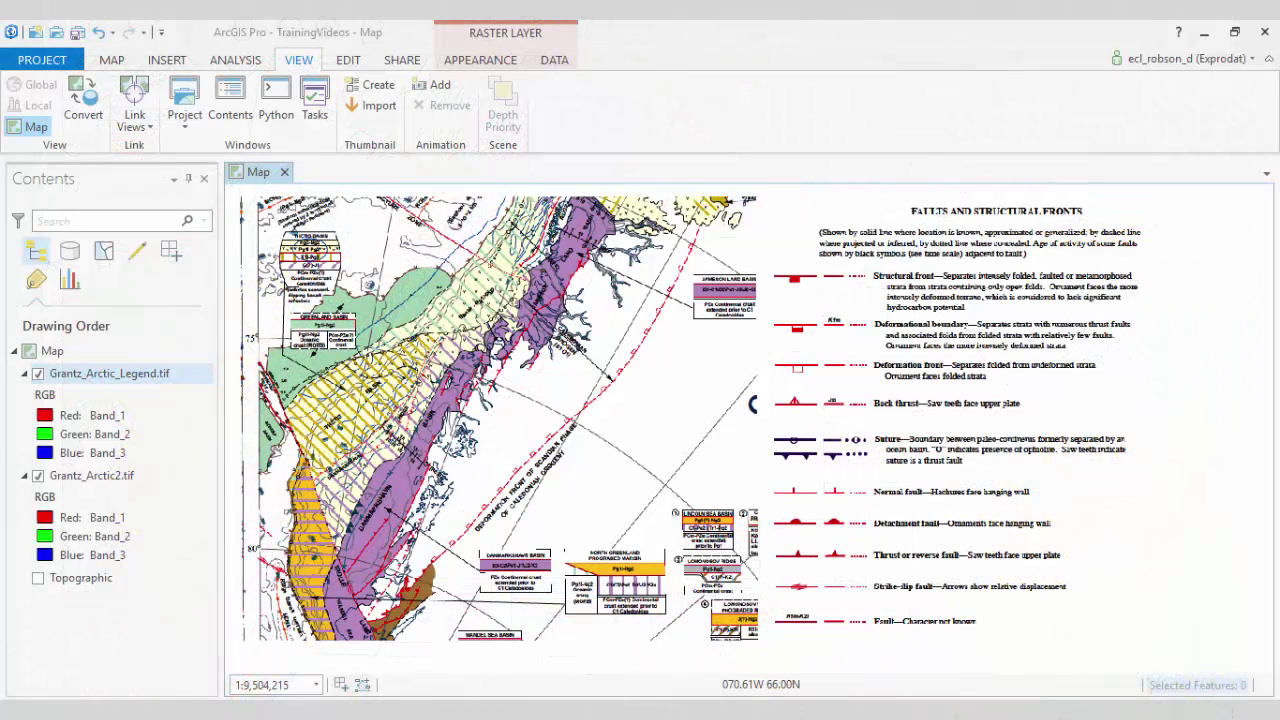
- Start a new feature class in the TrainingVideos geodatabase from the Project pane
{"action": "left_click", "coordinate": [184, 106]}
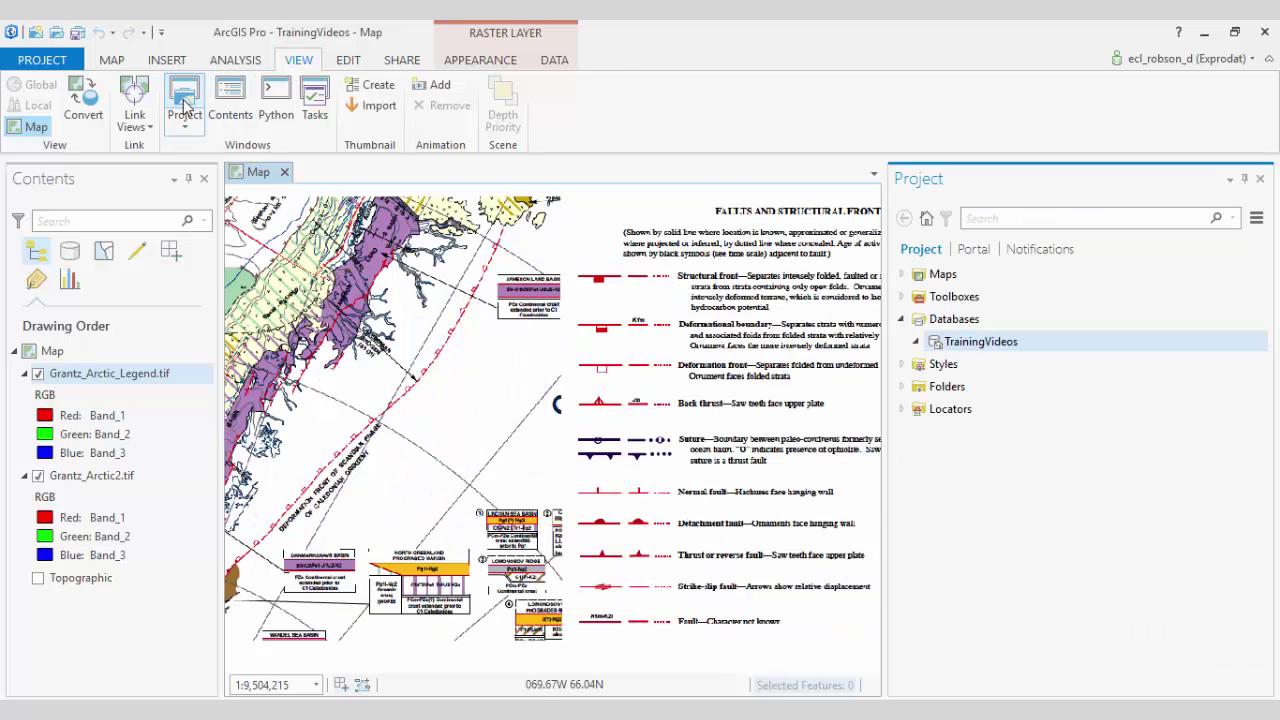
{"action": "left_click", "coordinate": [940, 343]}
{"action": "right_click", "coordinate": [940, 345]}
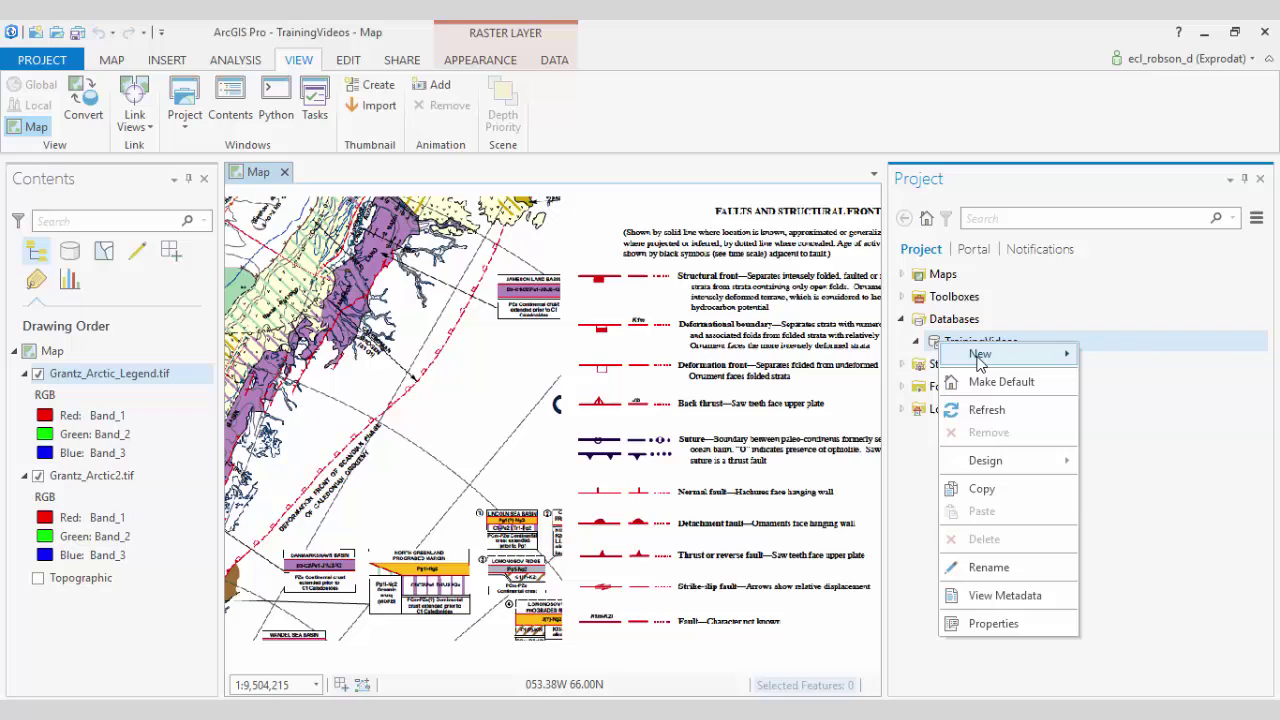
{"action": "mouse_move", "coordinate": [978, 357]}
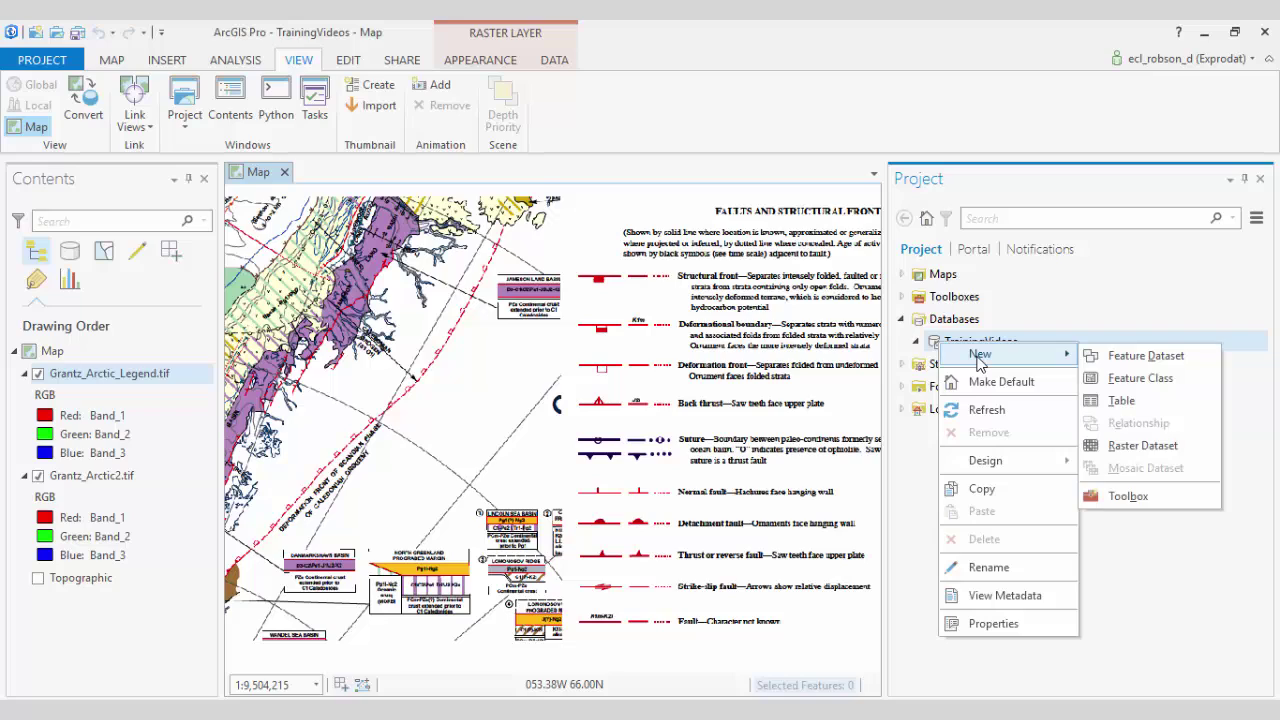
{"action": "left_click", "coordinate": [1140, 379]}
- Name it Faults, make it Polyline, use Grantz_Arctic2.tif's coordinate system, and run
{"action": "left_click", "coordinate": [664, 334]}
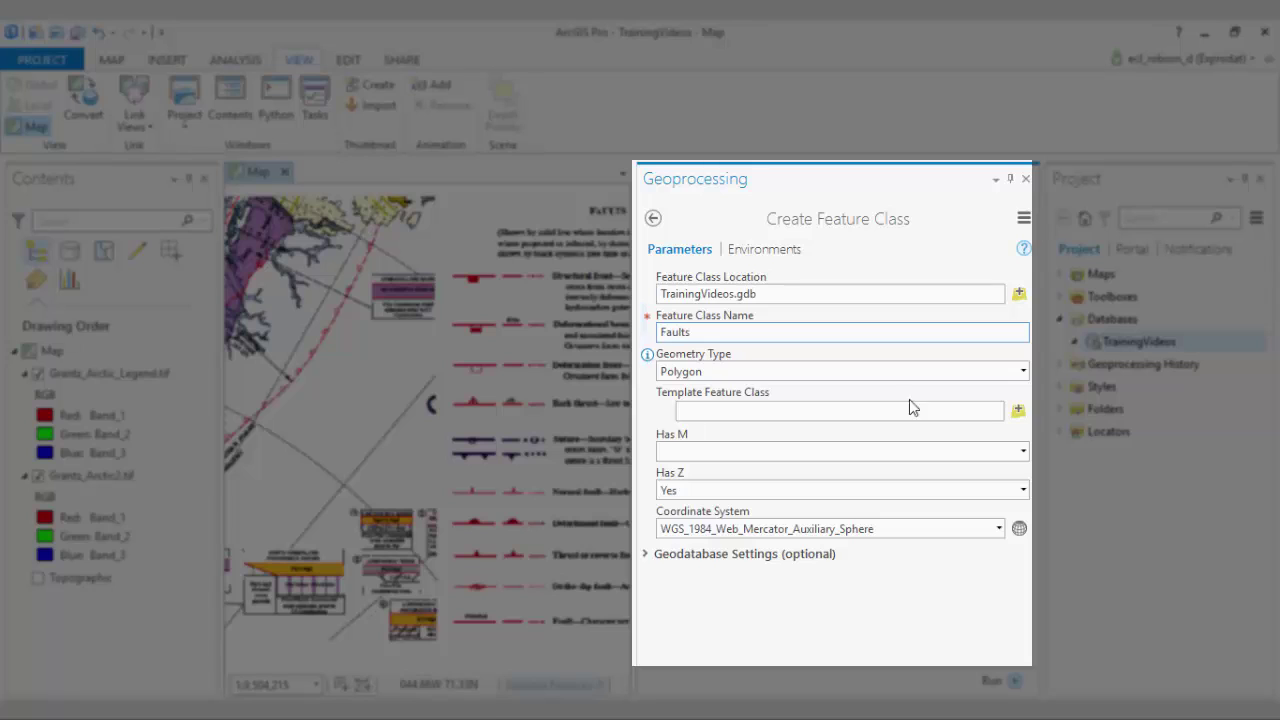
{"action": "left_click", "coordinate": [1023, 371]}
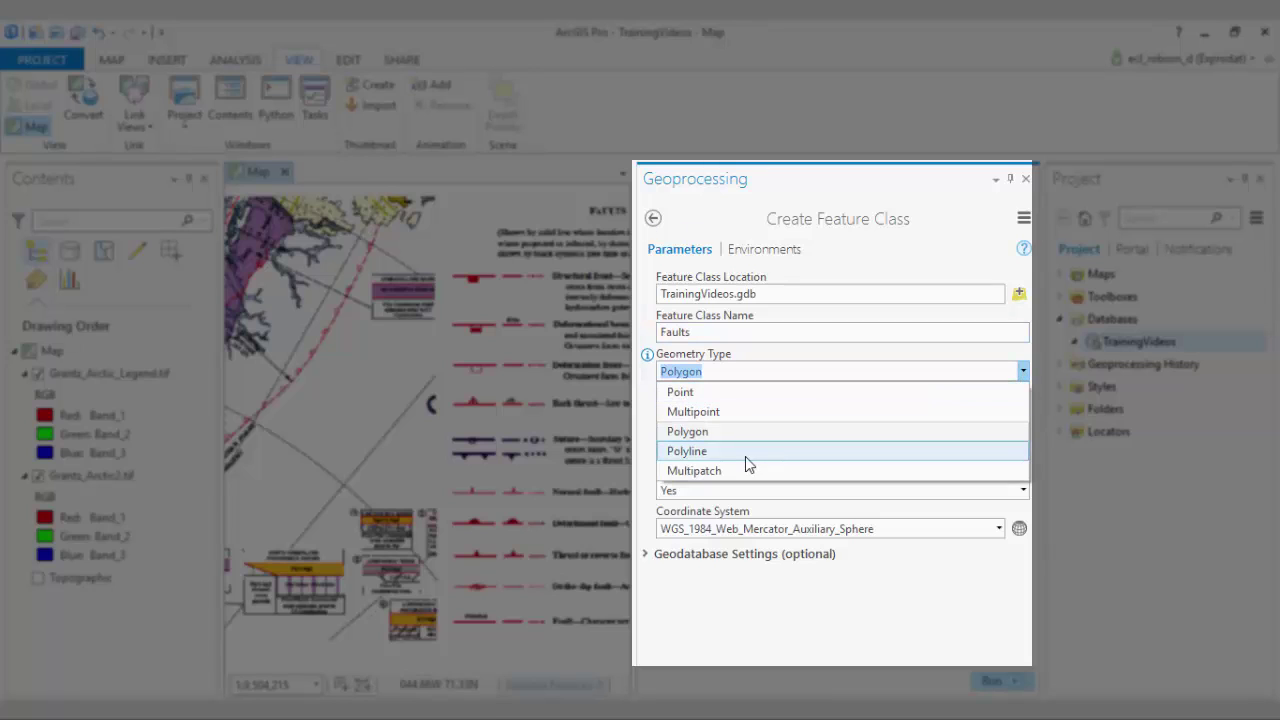
{"action": "left_click", "coordinate": [744, 456]}
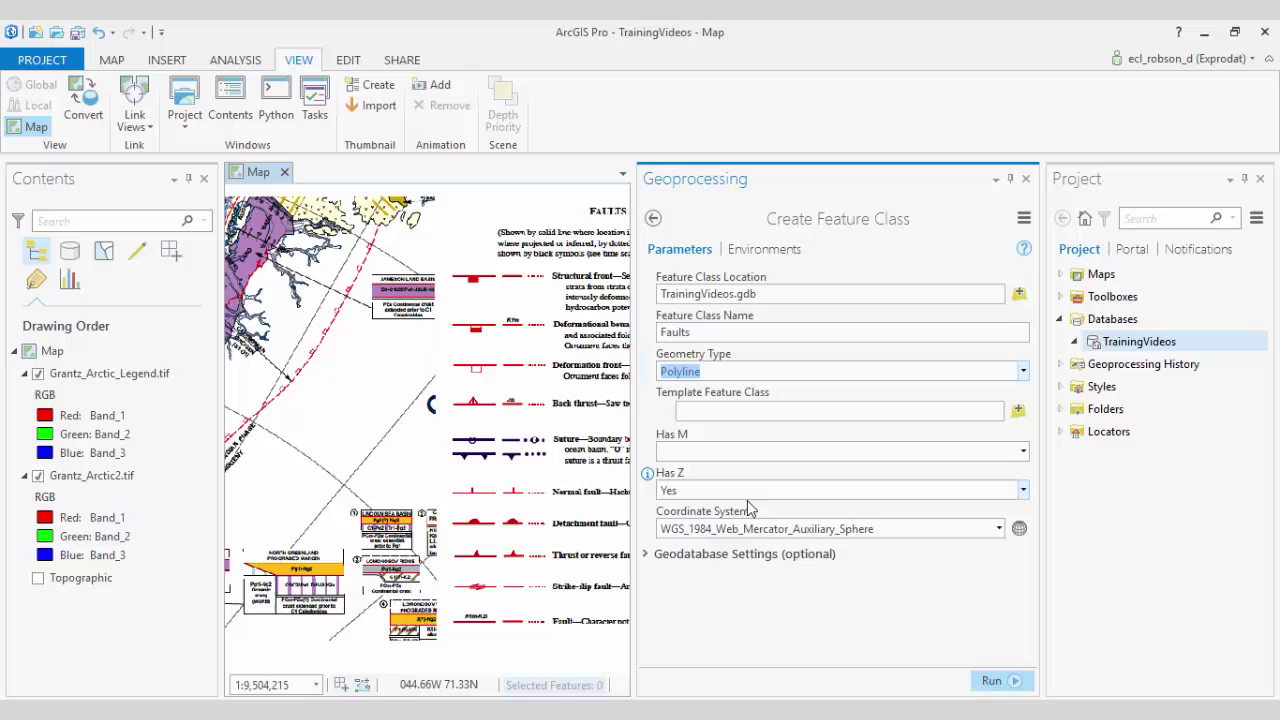
{"action": "left_click", "coordinate": [998, 530]}
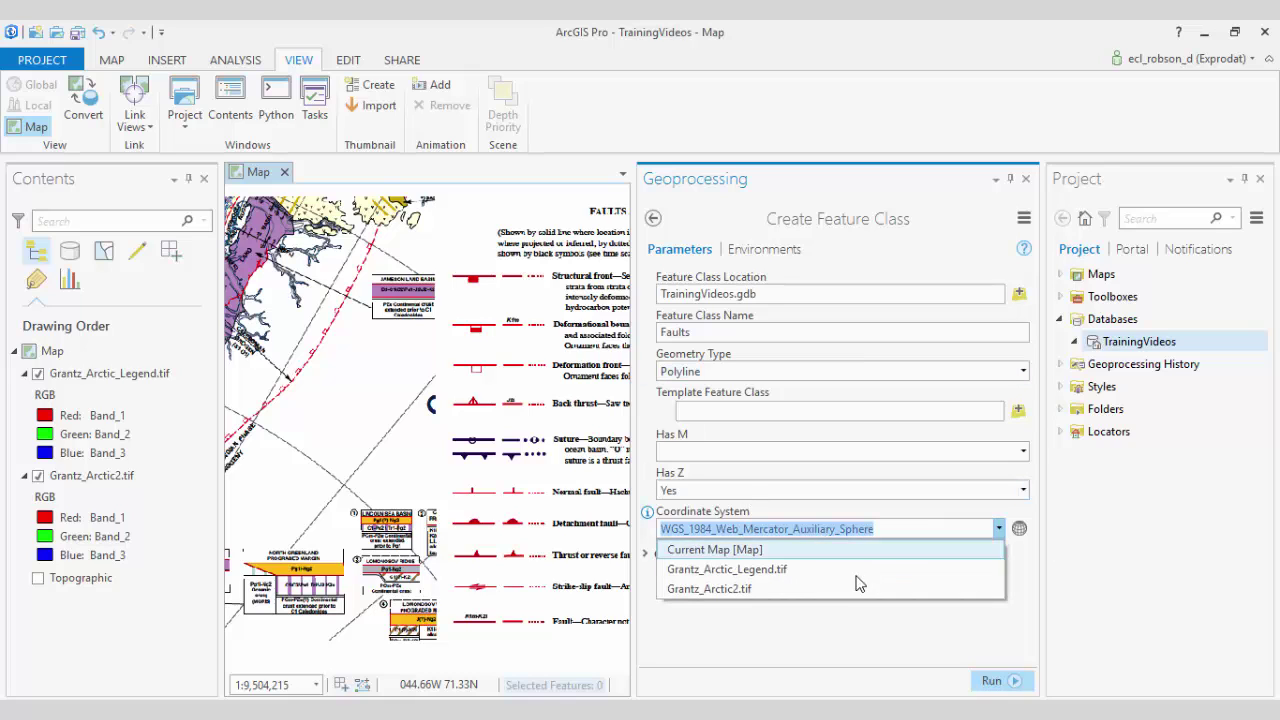
{"action": "left_click", "coordinate": [742, 590]}
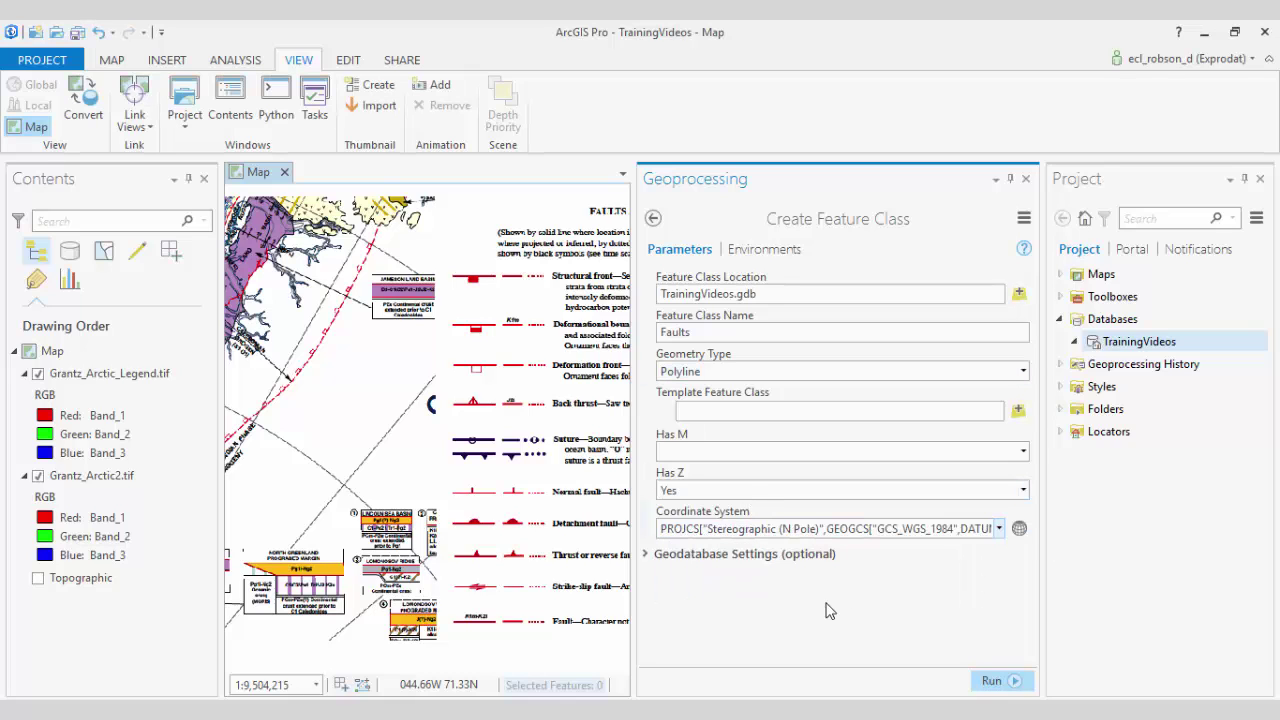
{"action": "left_click", "coordinate": [990, 681]}
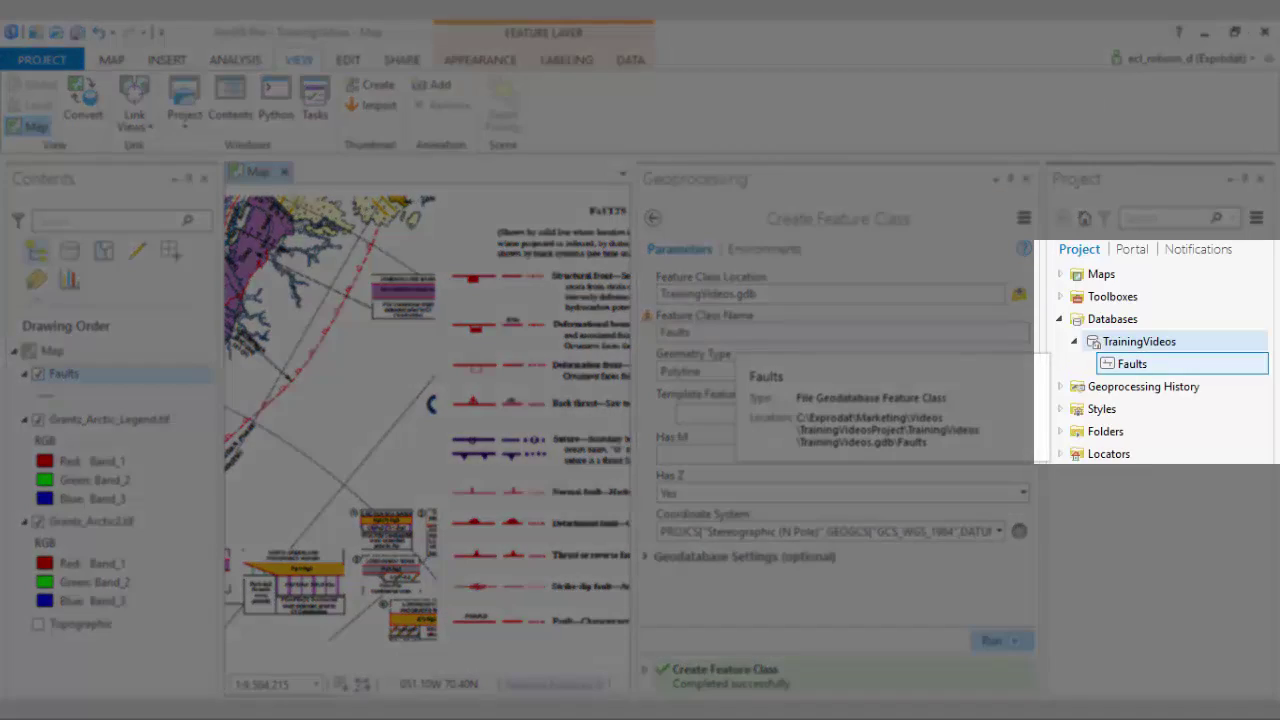
{"action": "left_click", "coordinate": [1139, 341]}
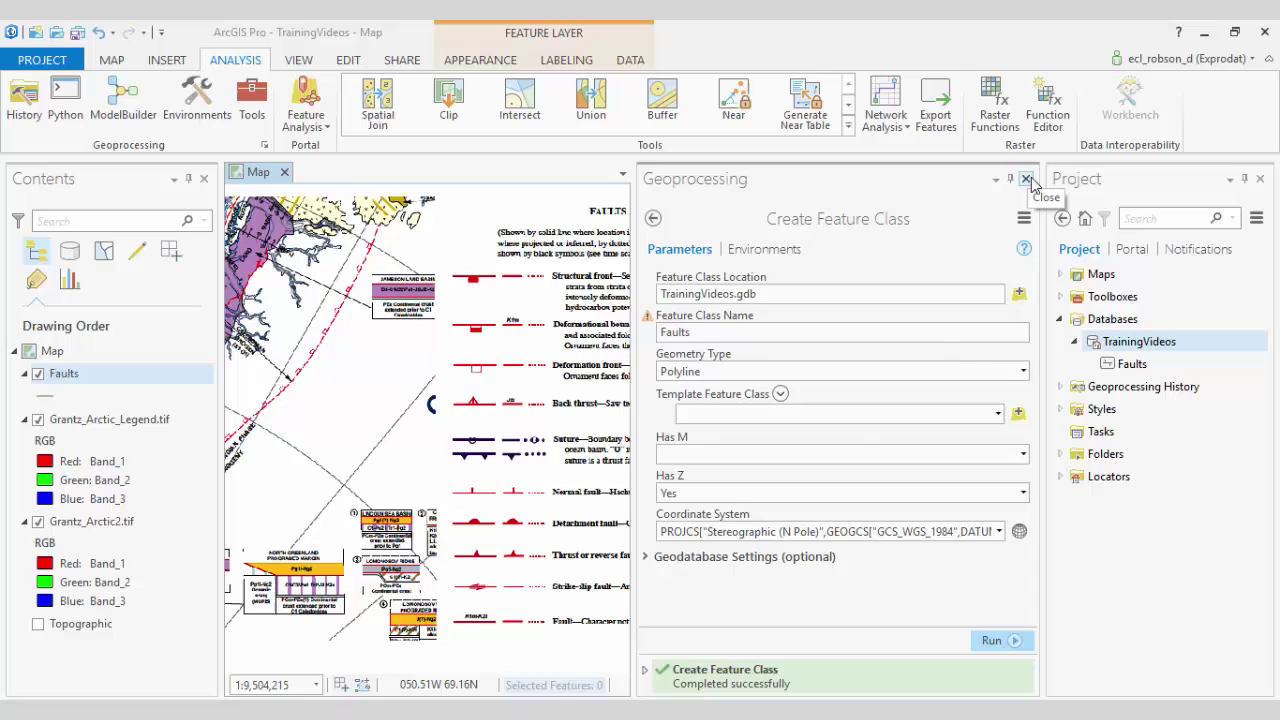
- Add a Text field named Type in the Faults fields view and save it
{"action": "left_click", "coordinate": [1027, 180]}
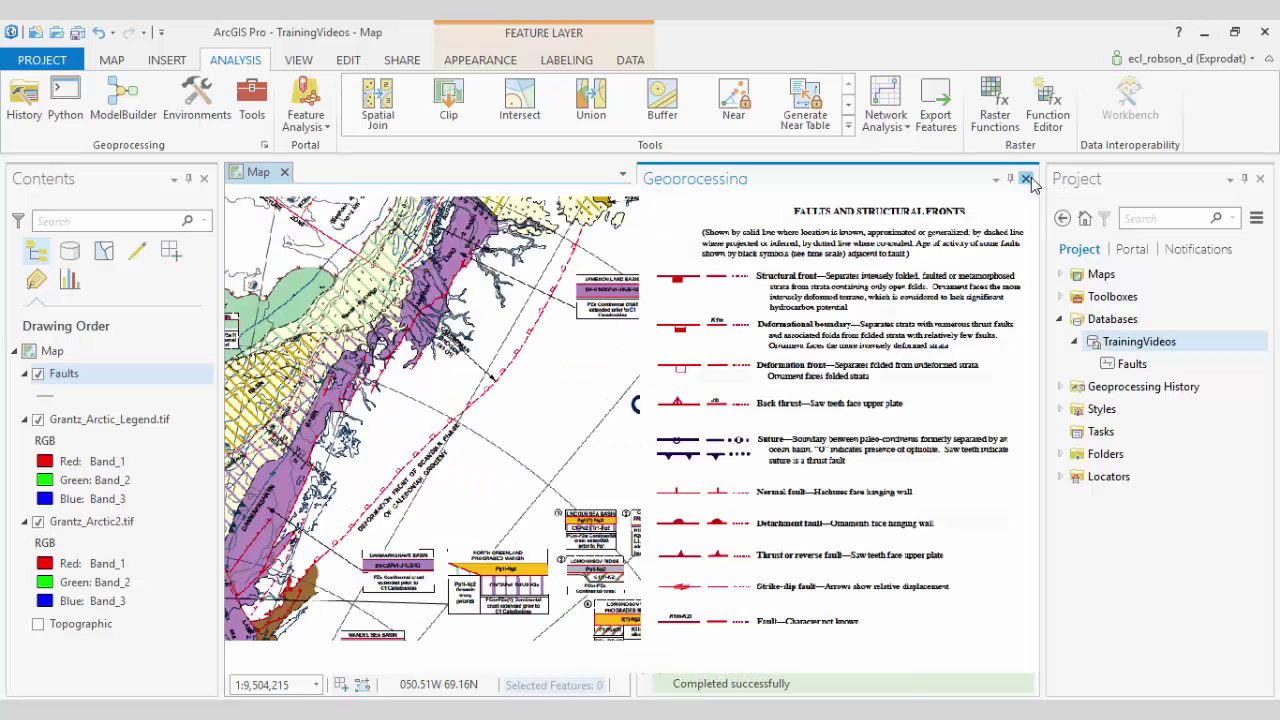
{"action": "left_click", "coordinate": [1245, 180]}
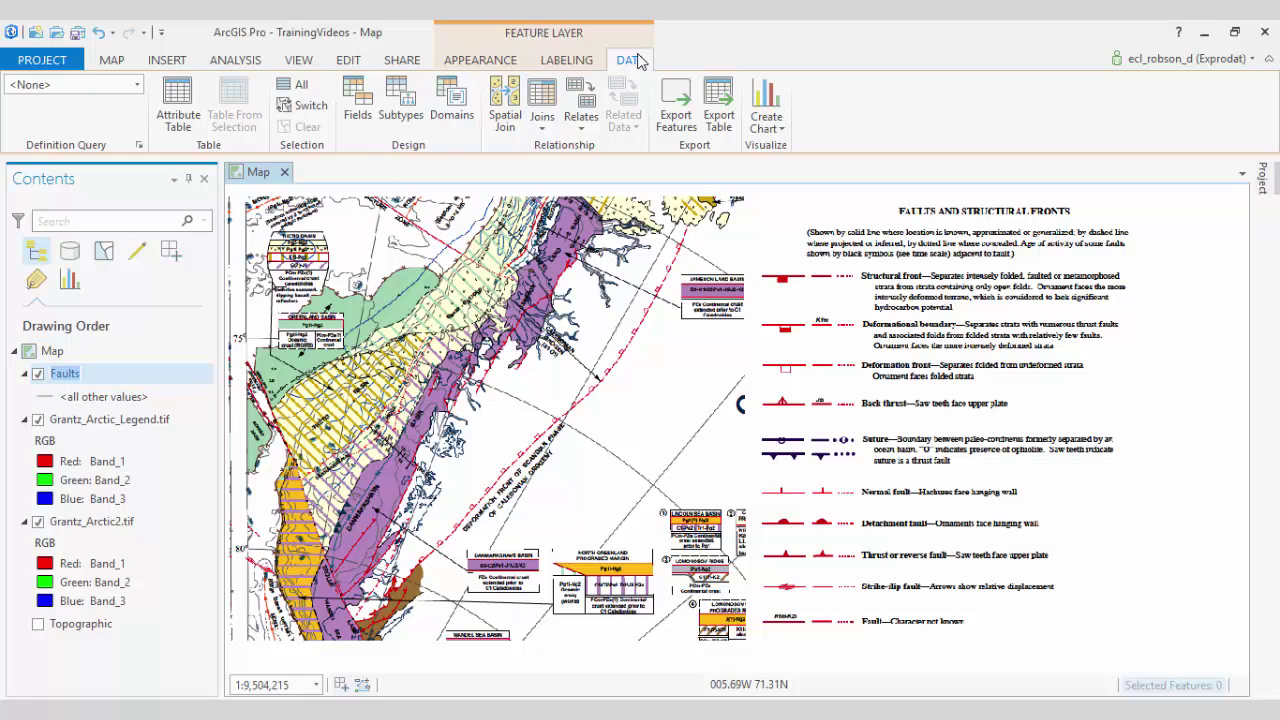
{"action": "left_click", "coordinate": [358, 116]}
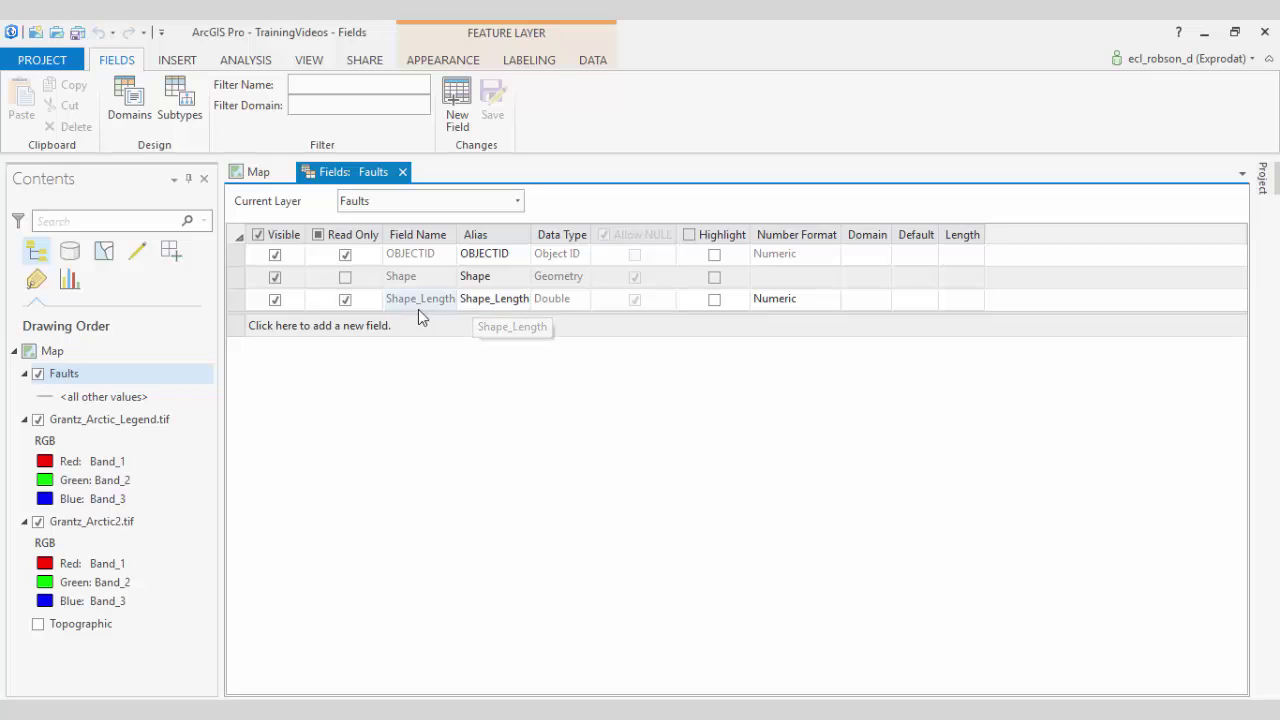
{"action": "left_click", "coordinate": [344, 325]}
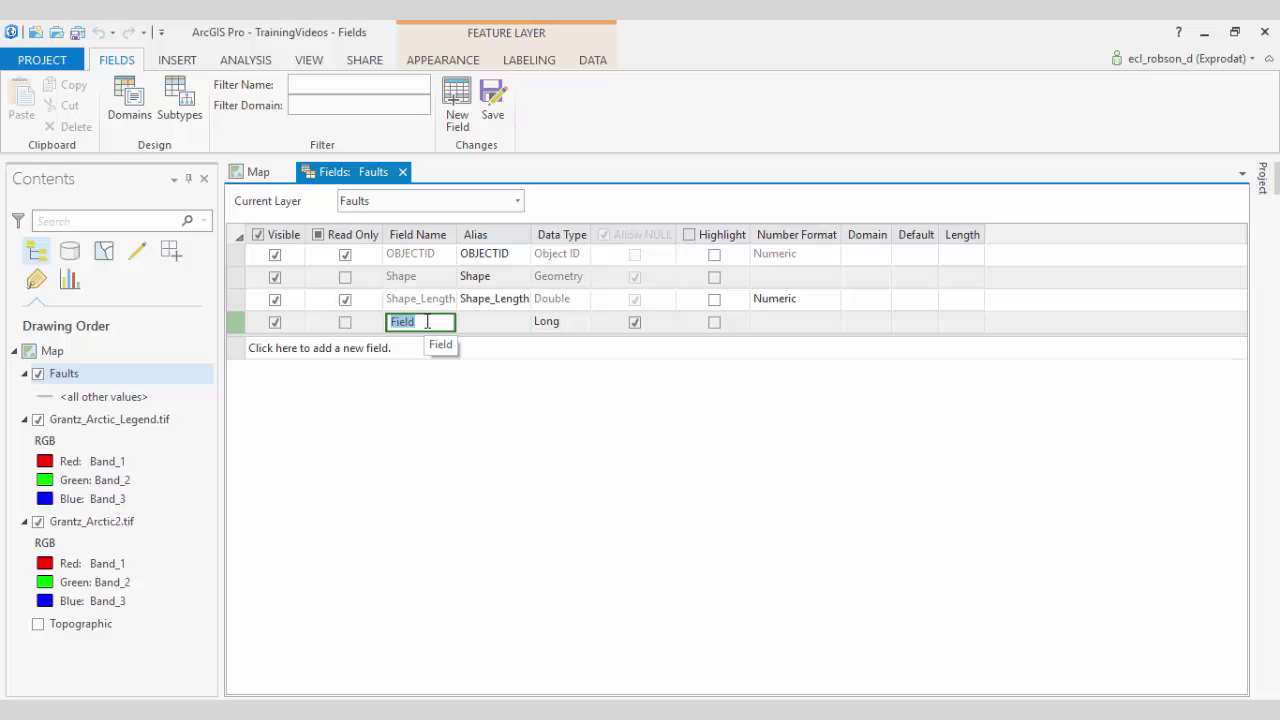
{"action": "type", "text": "Type"}
{"action": "left_click", "coordinate": [563, 325]}
{"action": "left_click", "coordinate": [547, 328]}
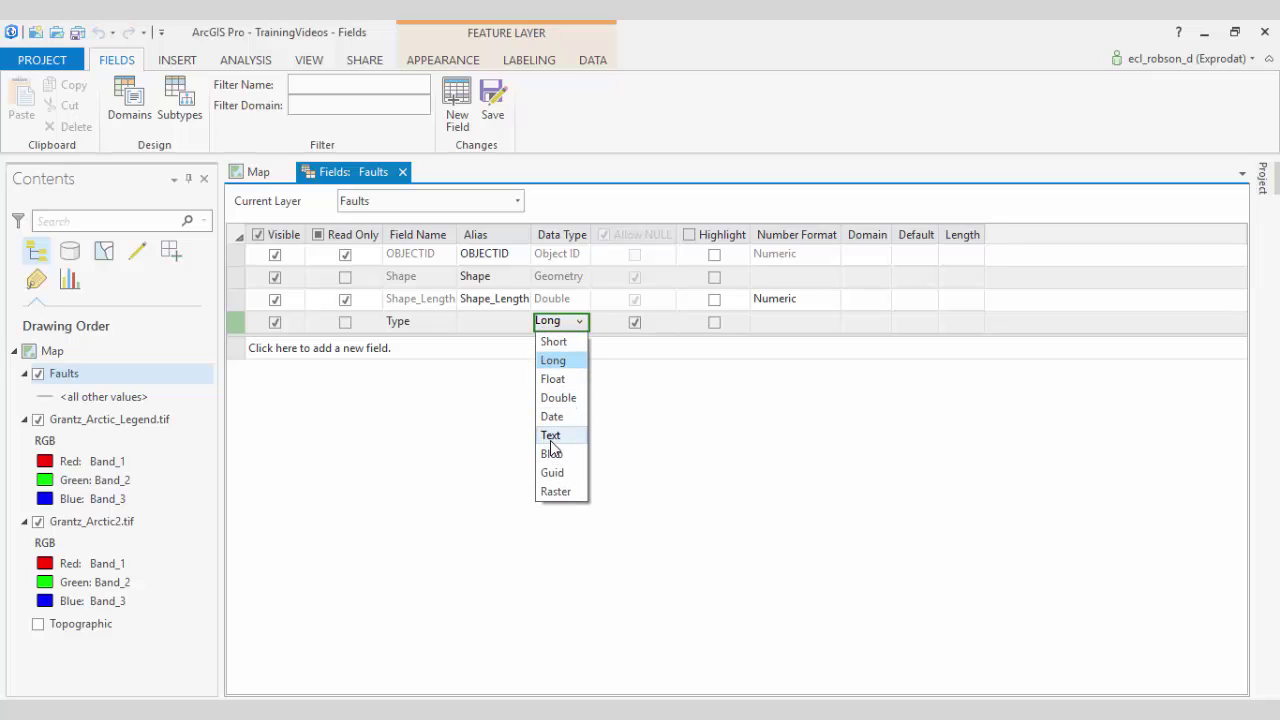
{"action": "left_click", "coordinate": [550, 438]}
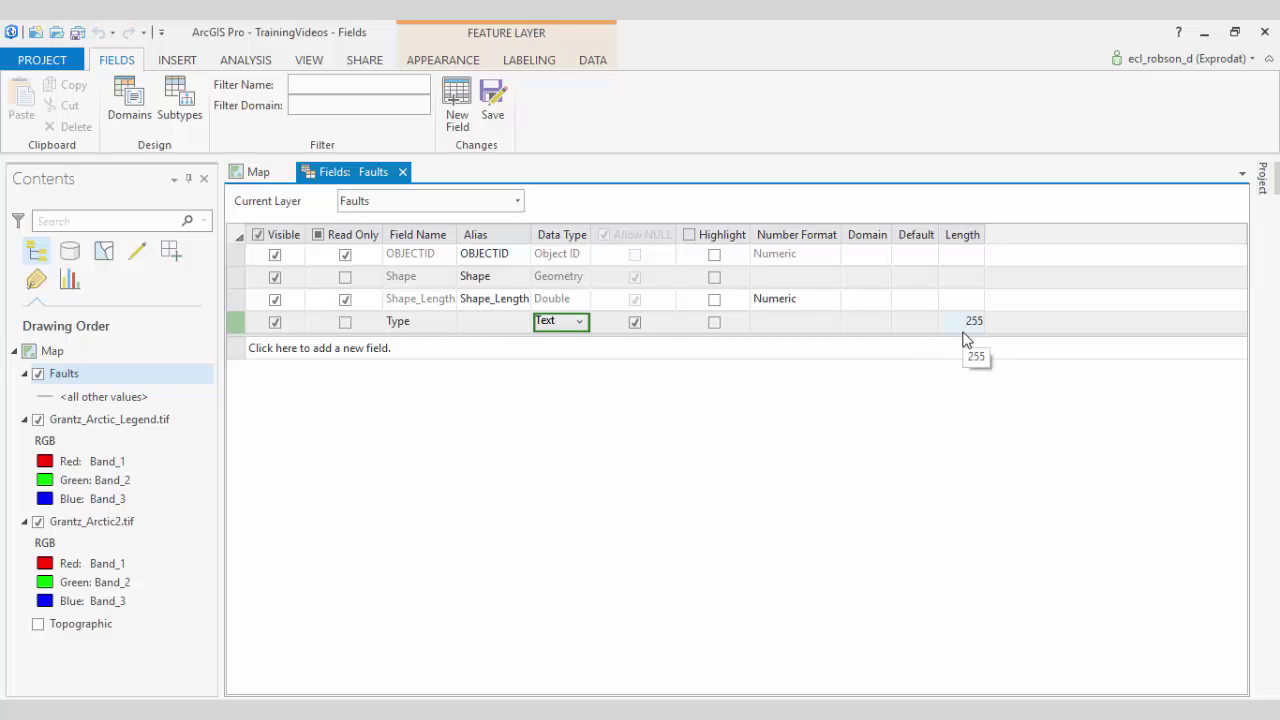
{"action": "left_click", "coordinate": [500, 105]}
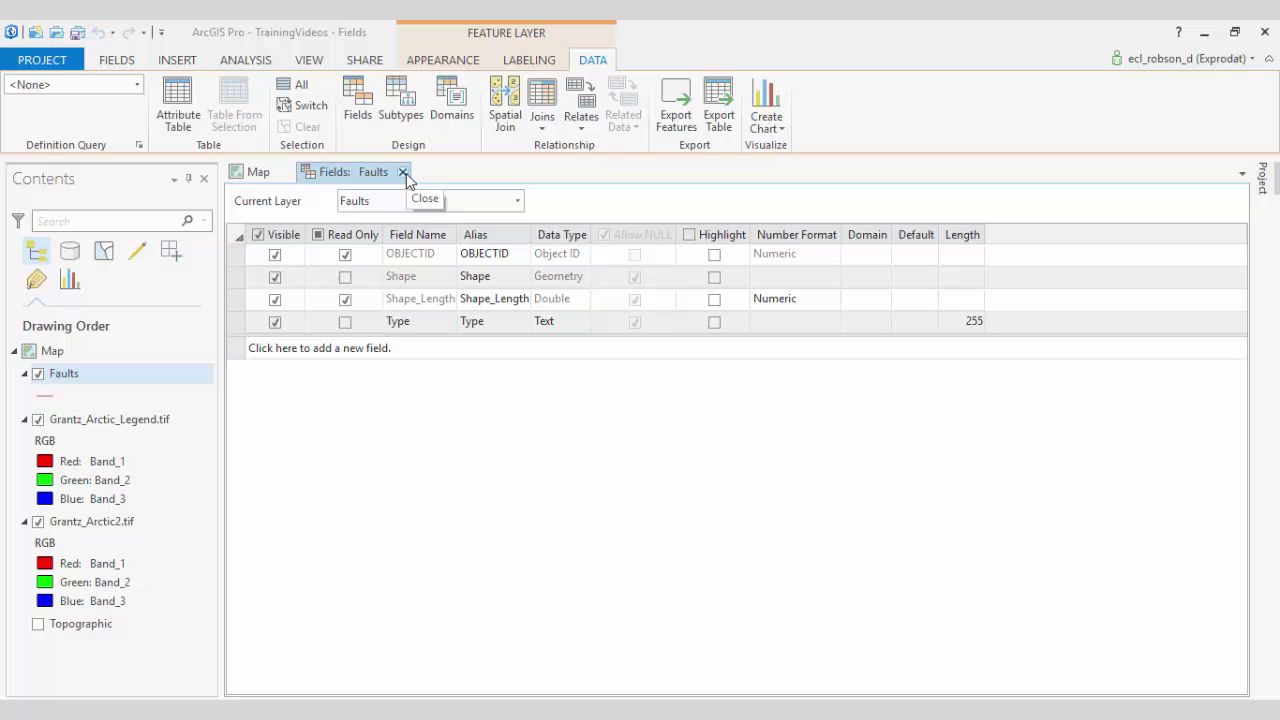
- Symbolize Faults with Unique Values, using Type as Field 1
{"action": "left_click", "coordinate": [404, 174]}
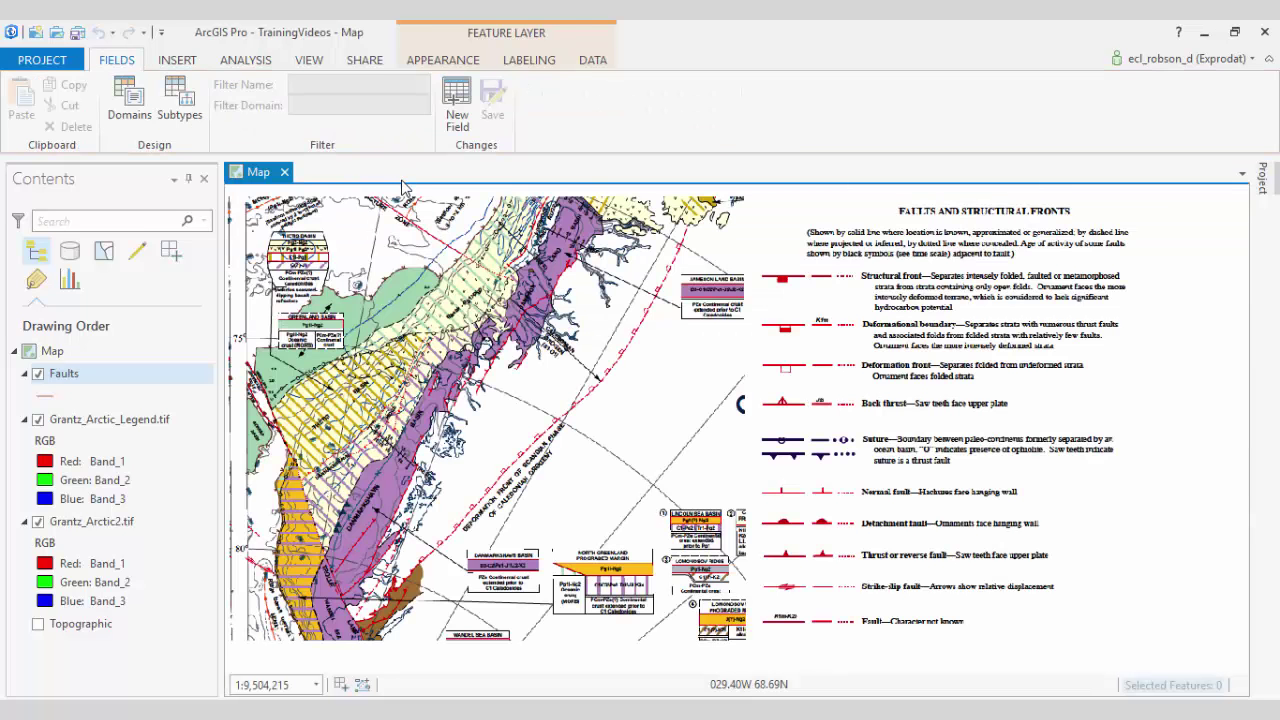
{"action": "left_click", "coordinate": [497, 63]}
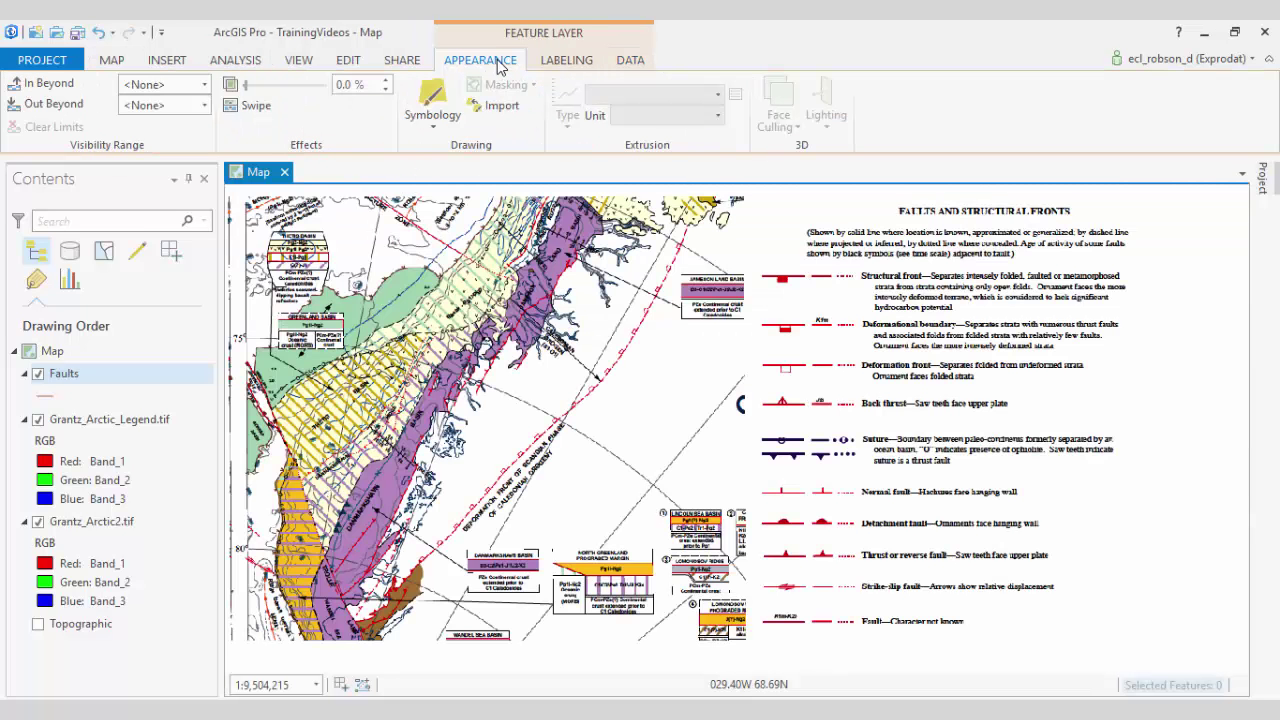
{"action": "left_click", "coordinate": [447, 102]}
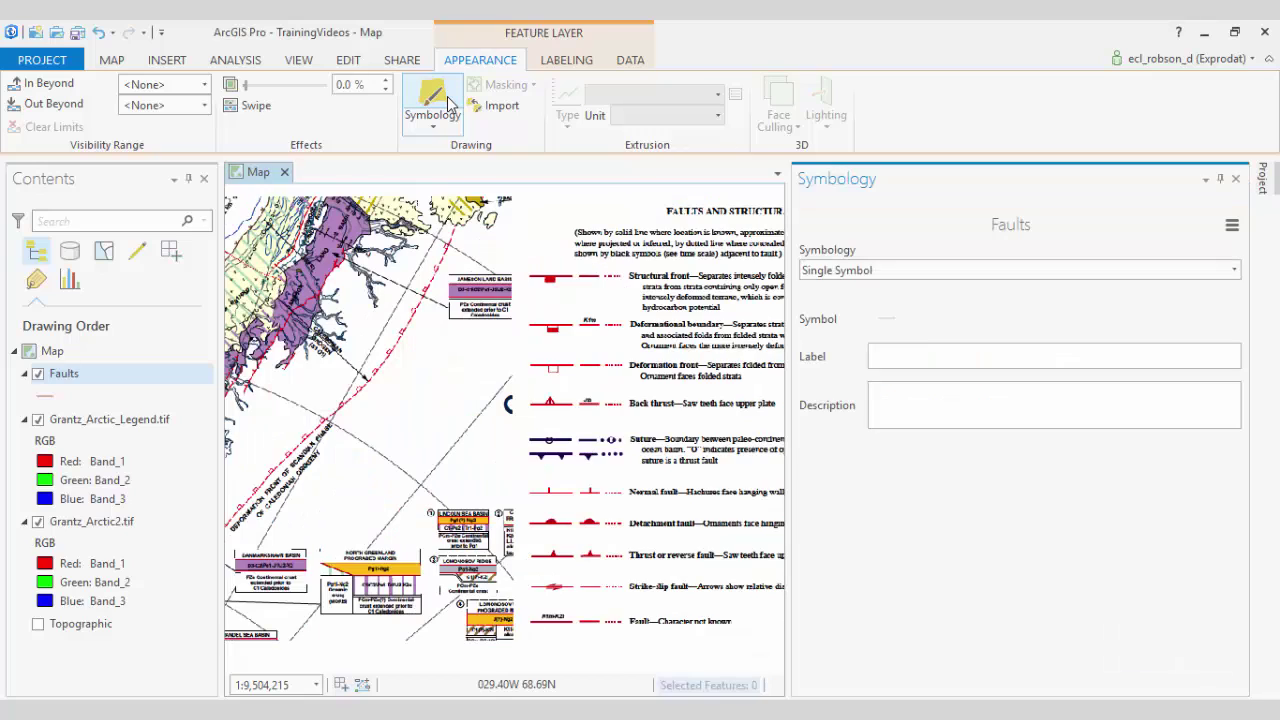
{"action": "left_click", "coordinate": [1235, 271]}
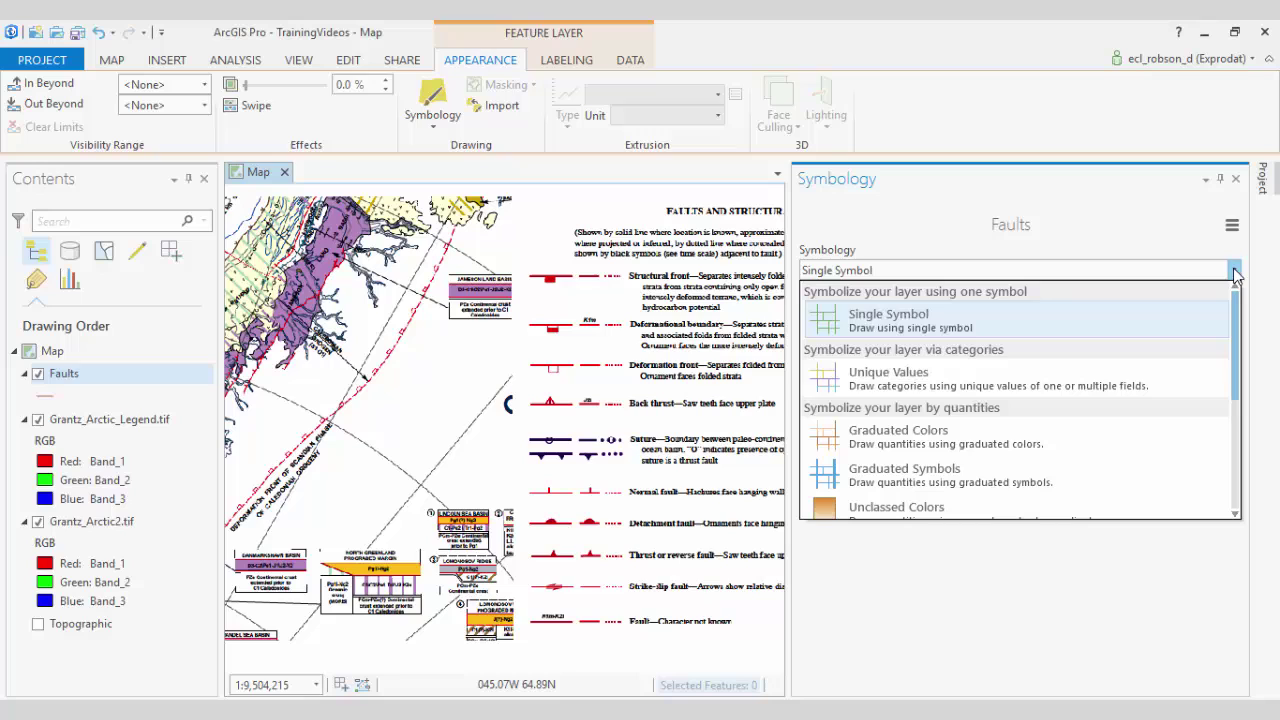
{"action": "left_click", "coordinate": [1140, 386]}
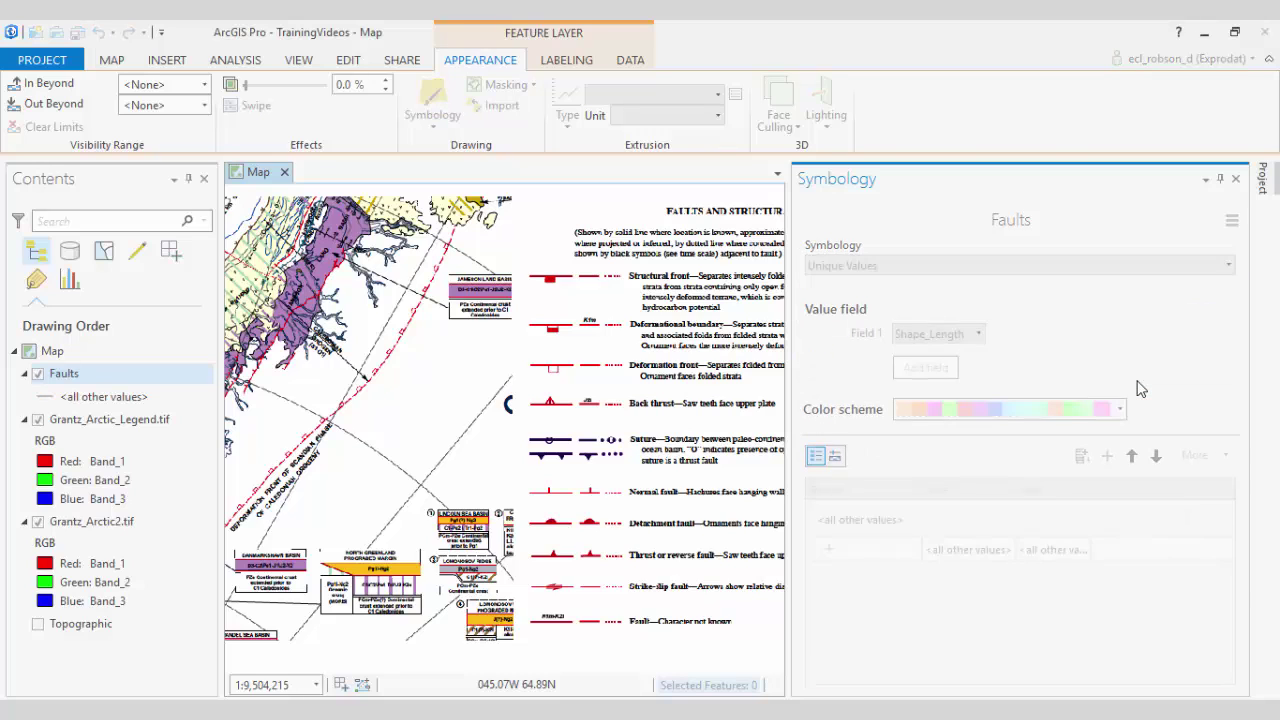
{"action": "left_click", "coordinate": [980, 335]}
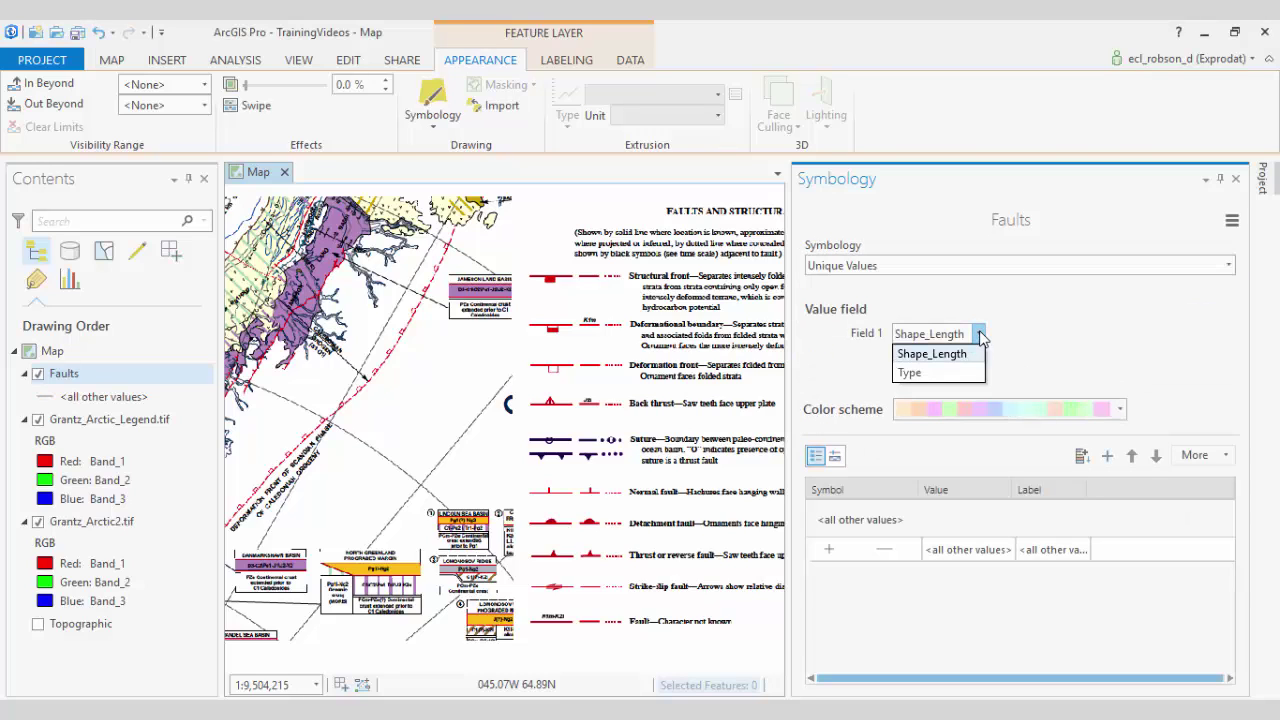
{"action": "left_click", "coordinate": [972, 378]}
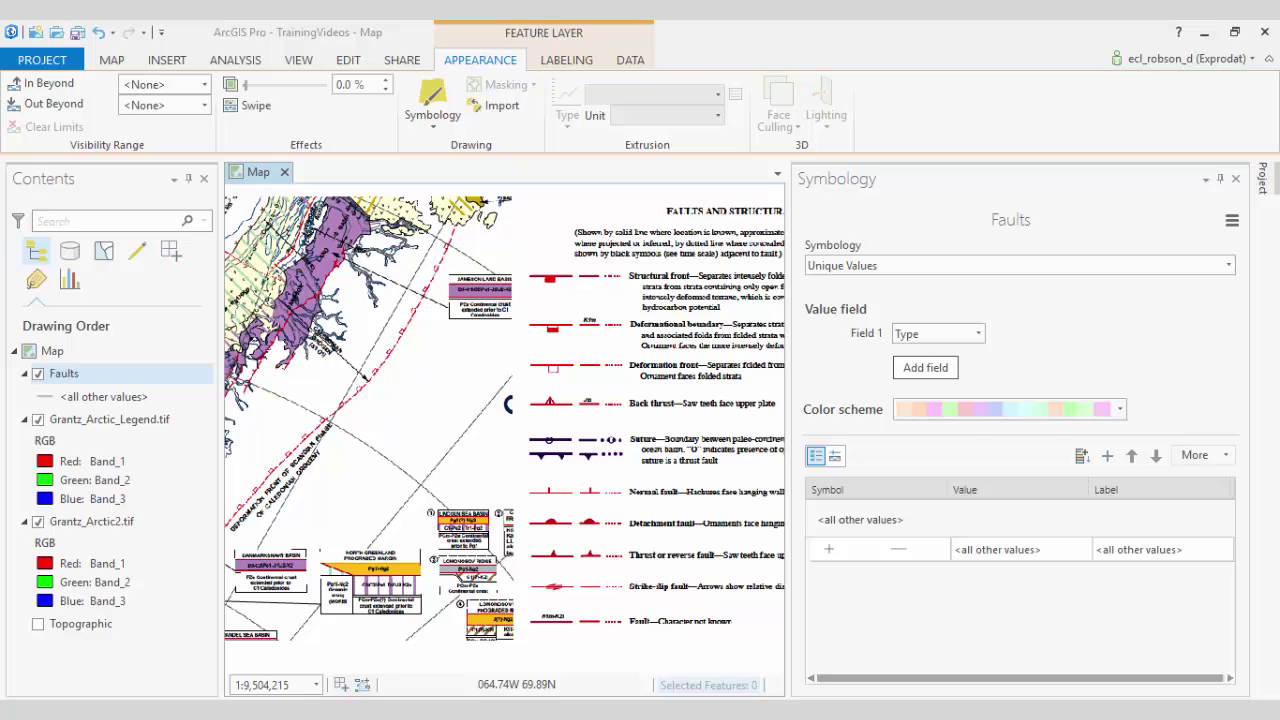
- Add a new symbology value DF with the label 'Deformation front'
{"action": "left_click", "coordinate": [1107, 458]}
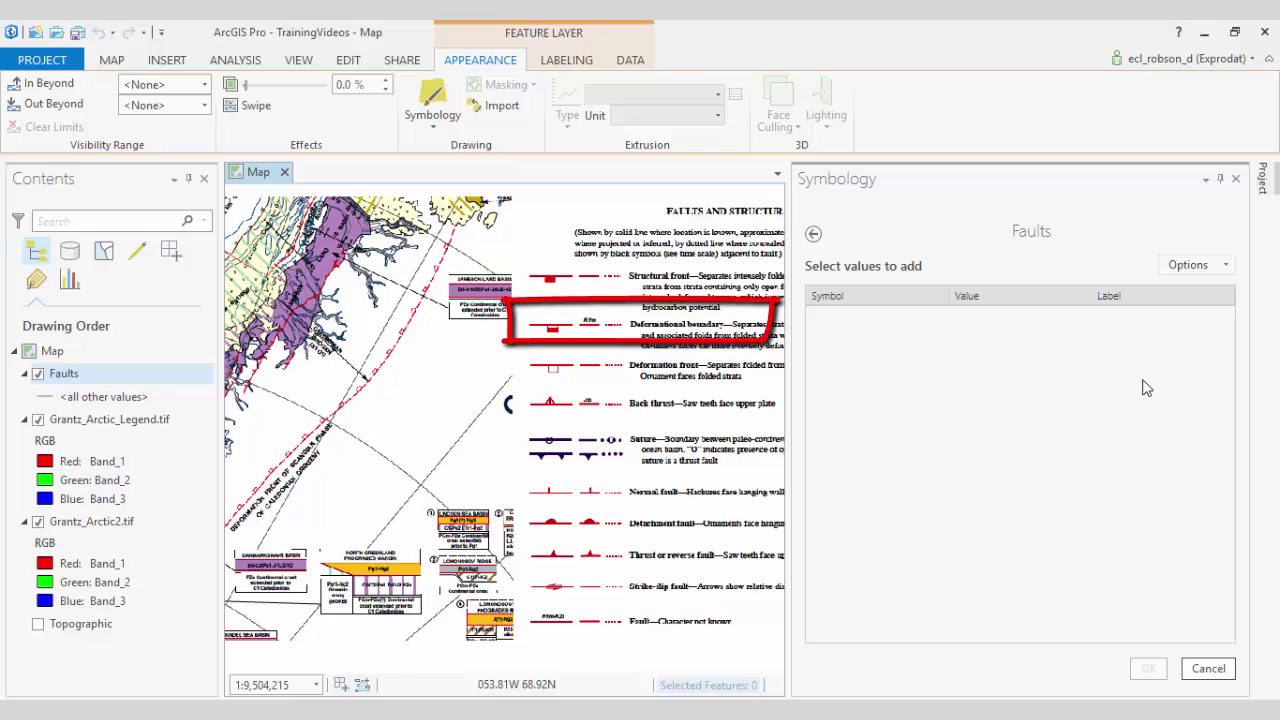
{"action": "left_click", "coordinate": [1222, 266]}
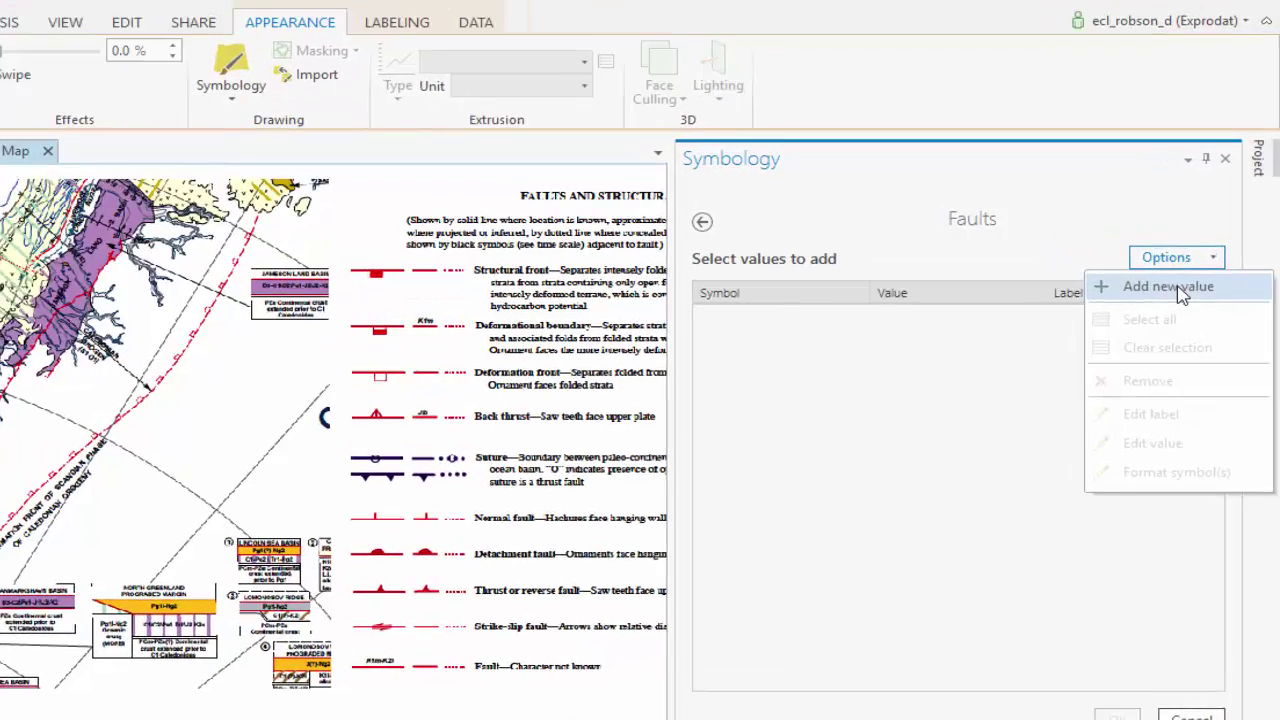
{"action": "left_click", "coordinate": [1172, 287]}
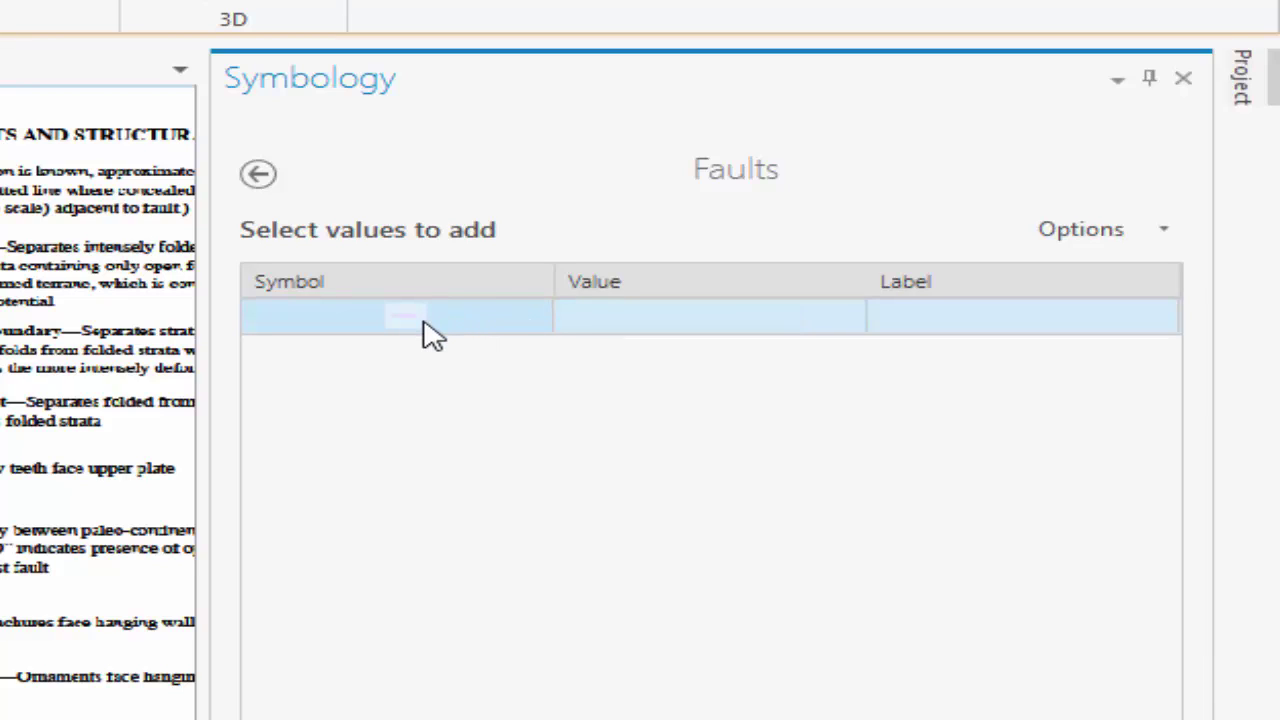
{"action": "left_click", "coordinate": [597, 328]}
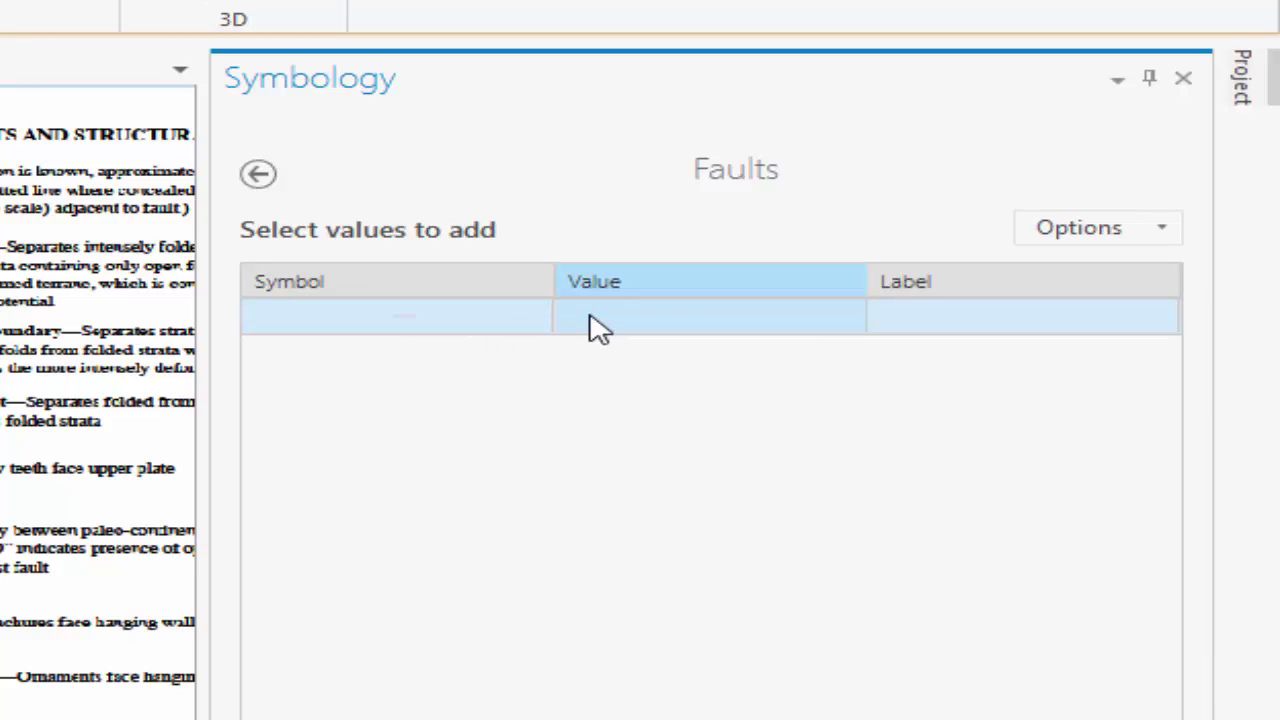
{"action": "left_click", "coordinate": [597, 328]}
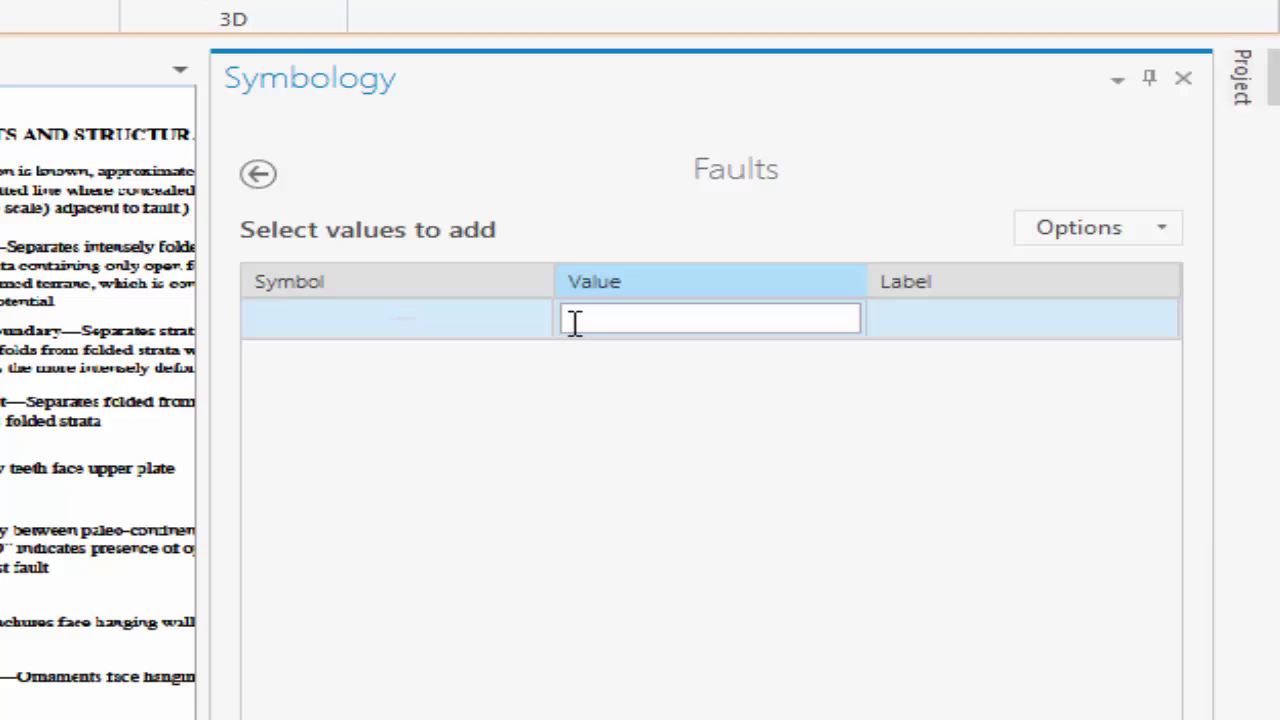
{"action": "type", "text": "DF"}
{"action": "left_click", "coordinate": [912, 325]}
{"action": "left_click", "coordinate": [910, 320]}
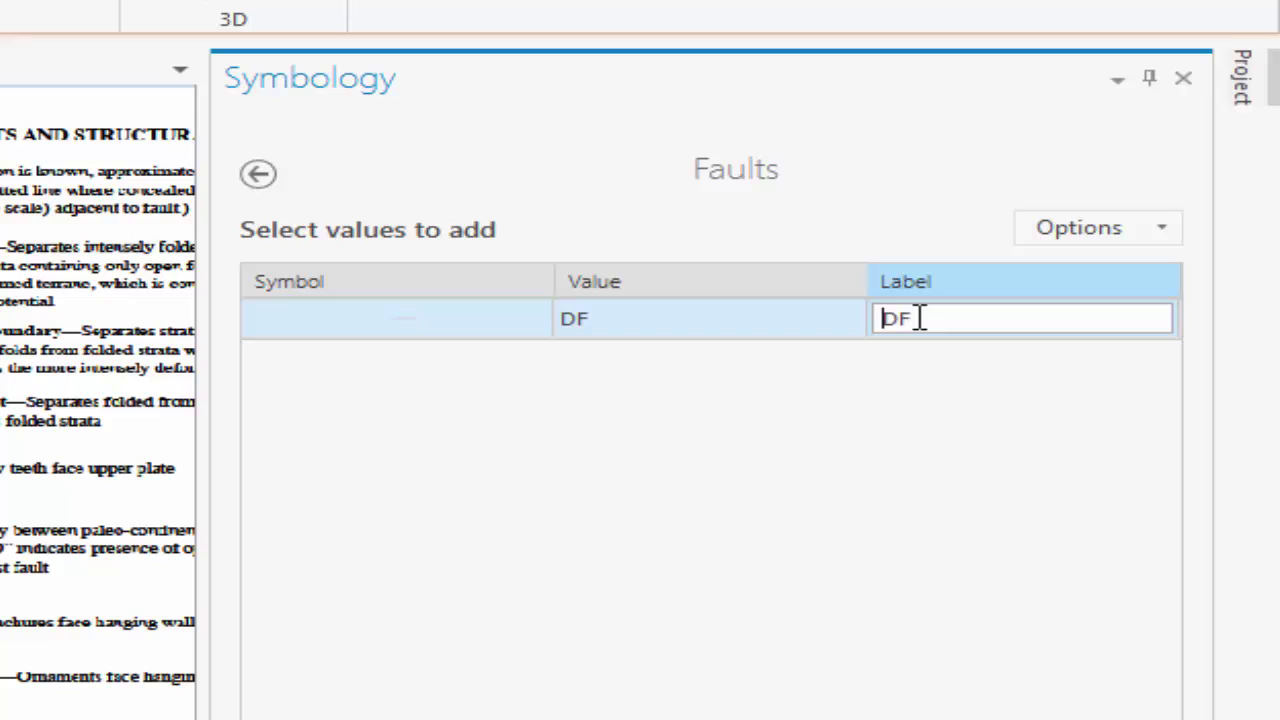
{"action": "key", "text": "BackSpace"}
{"action": "type", "text": "Deformation front"}
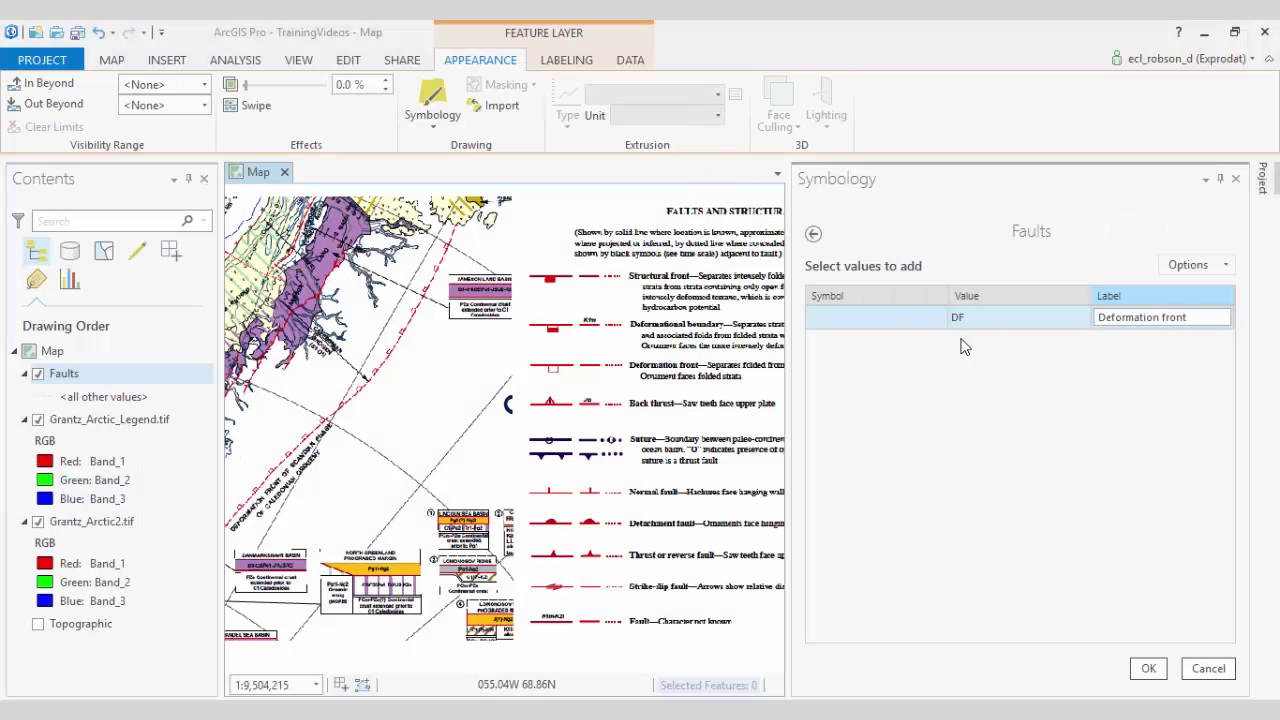
- Base the DF symbol on the 'Line with 1 Marker' style
{"action": "left_click", "coordinate": [888, 327]}
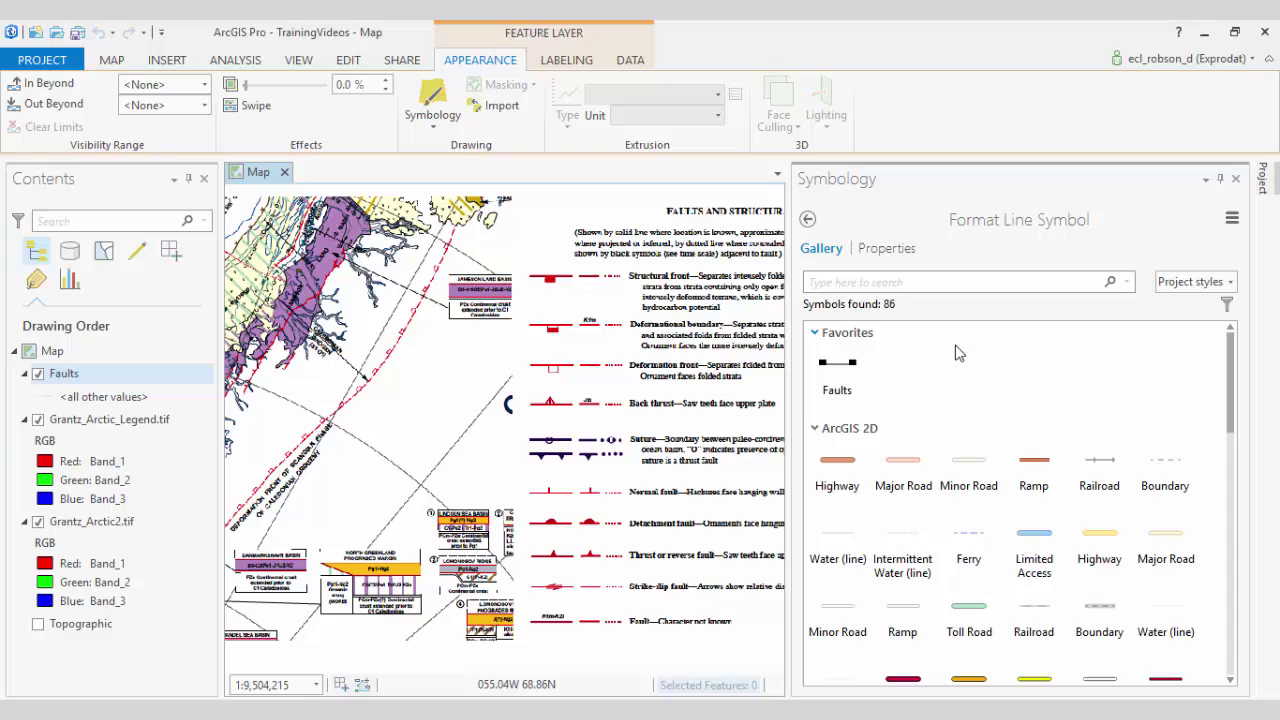
{"action": "left_click_drag", "start_coordinate": [1238, 390], "coordinate": [1249, 606]}
{"action": "left_click", "coordinate": [1176, 538]}
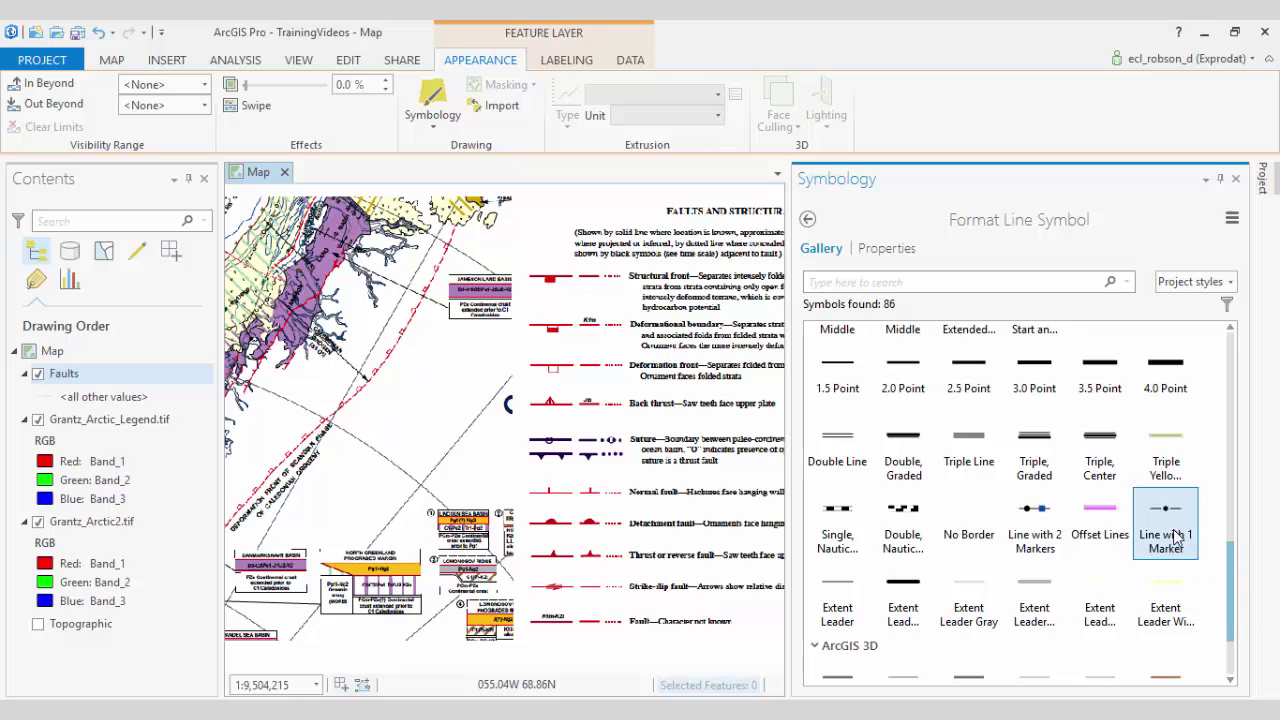
- Make the symbol's stroke layer a solid Mars Red line
{"action": "left_click", "coordinate": [888, 248]}
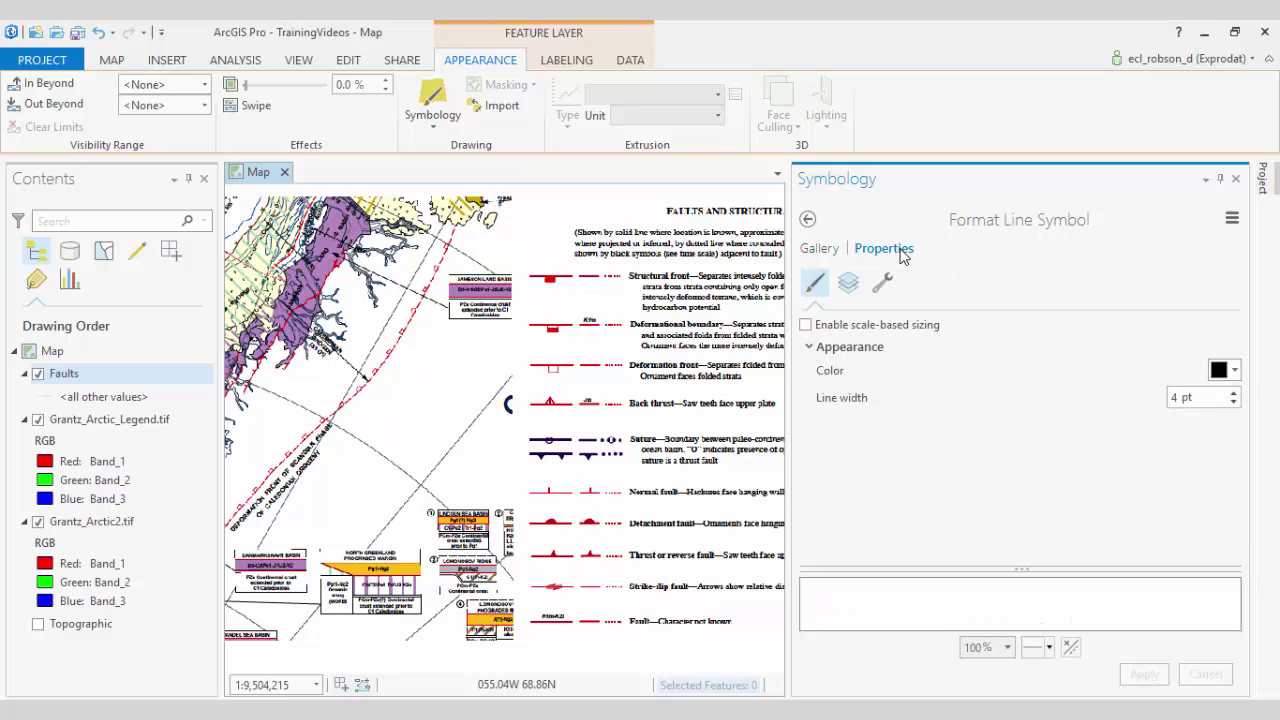
{"action": "left_click", "coordinate": [849, 284]}
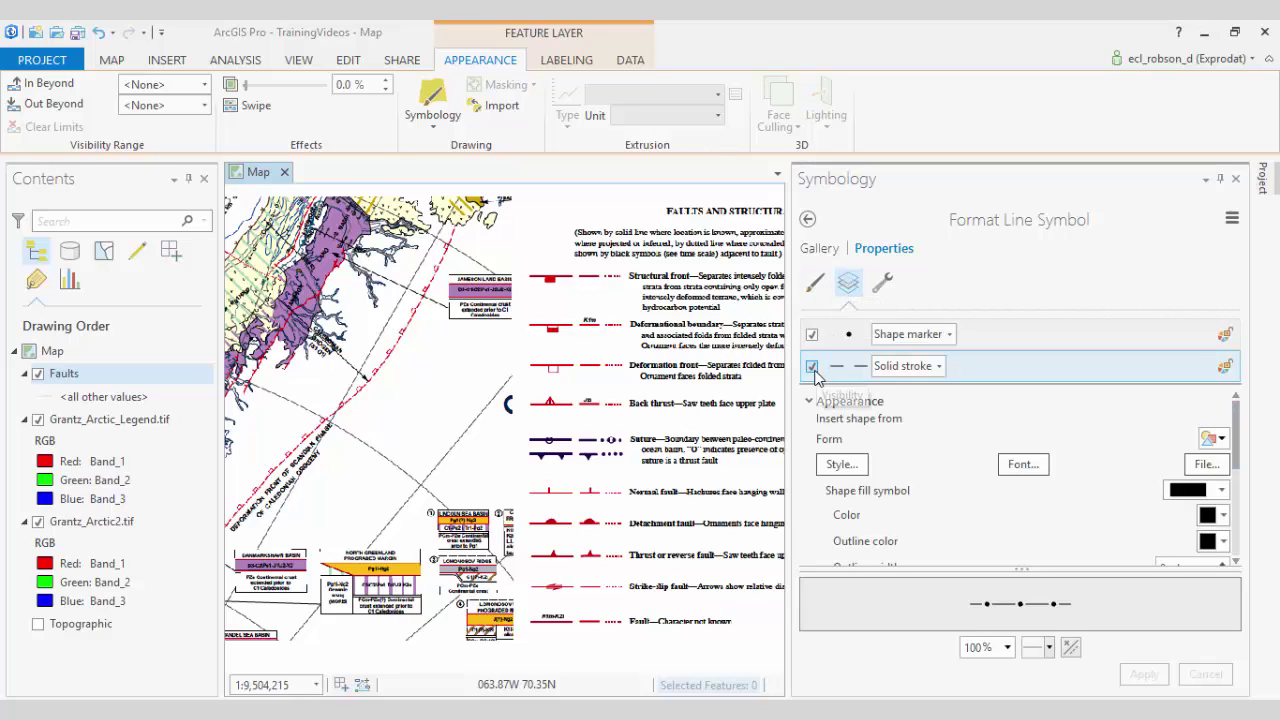
{"action": "left_click", "coordinate": [972, 370]}
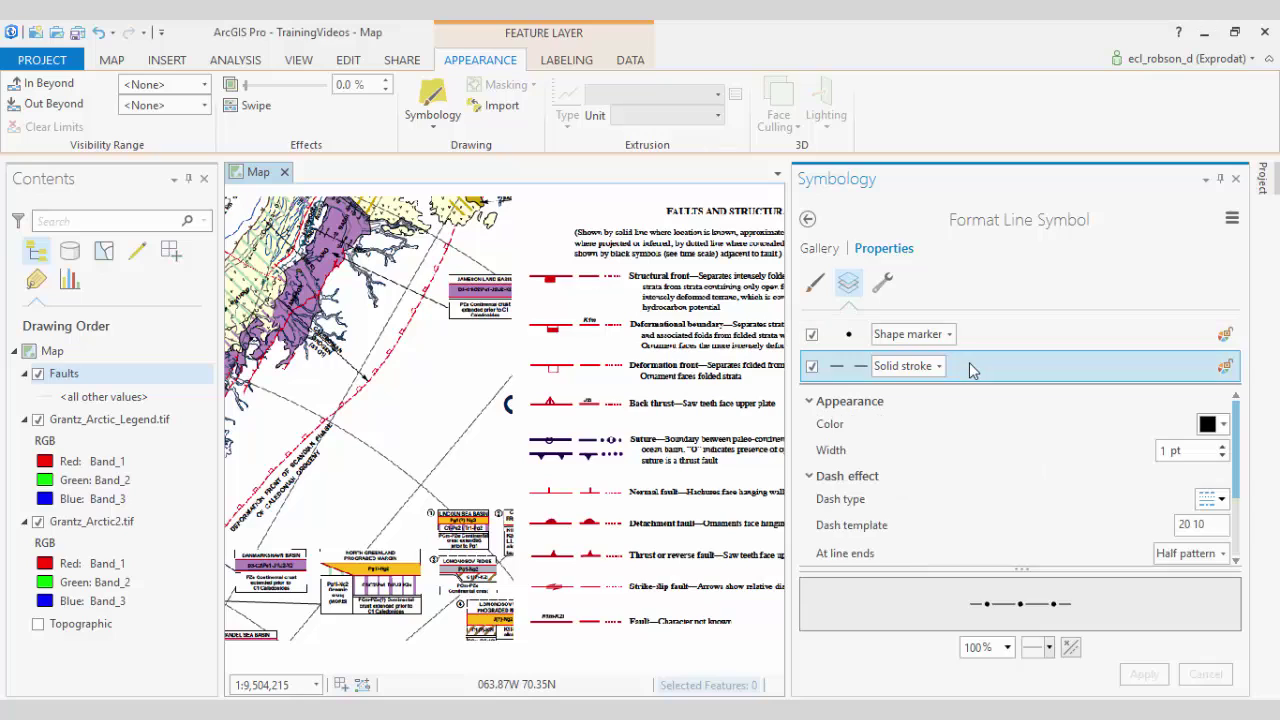
{"action": "left_click", "coordinate": [1226, 424]}
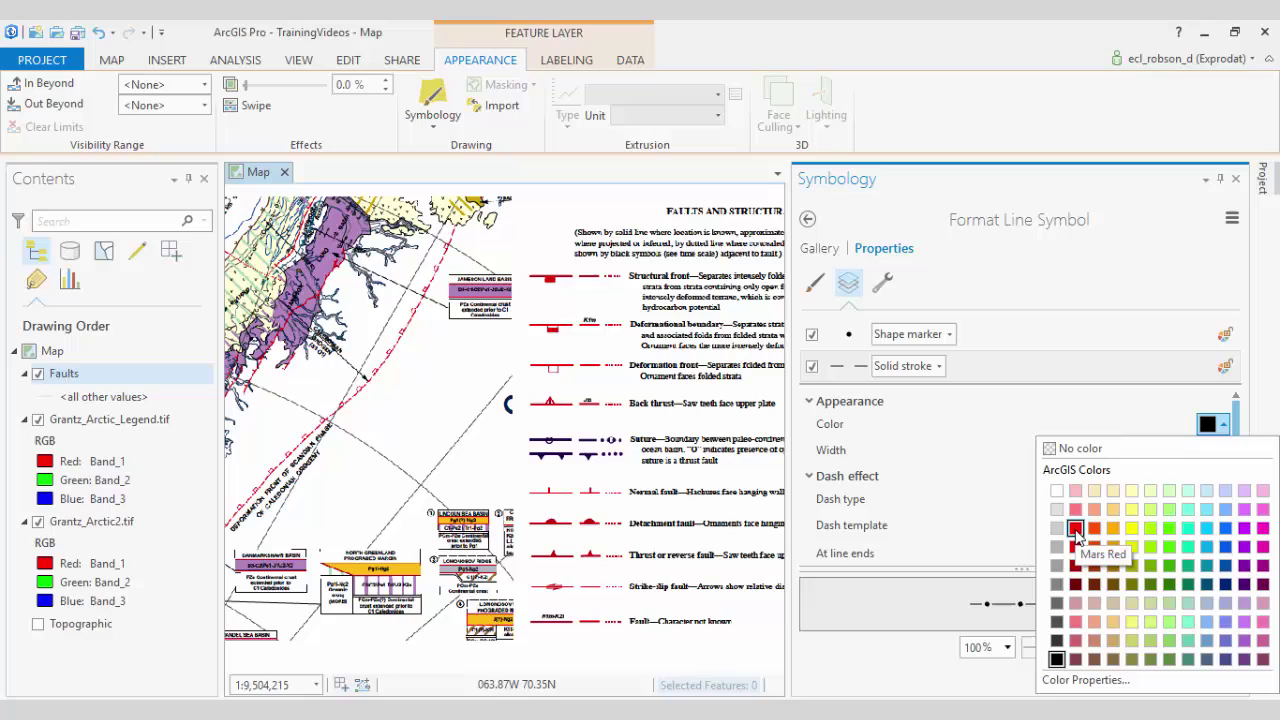
{"action": "left_click", "coordinate": [1075, 529]}
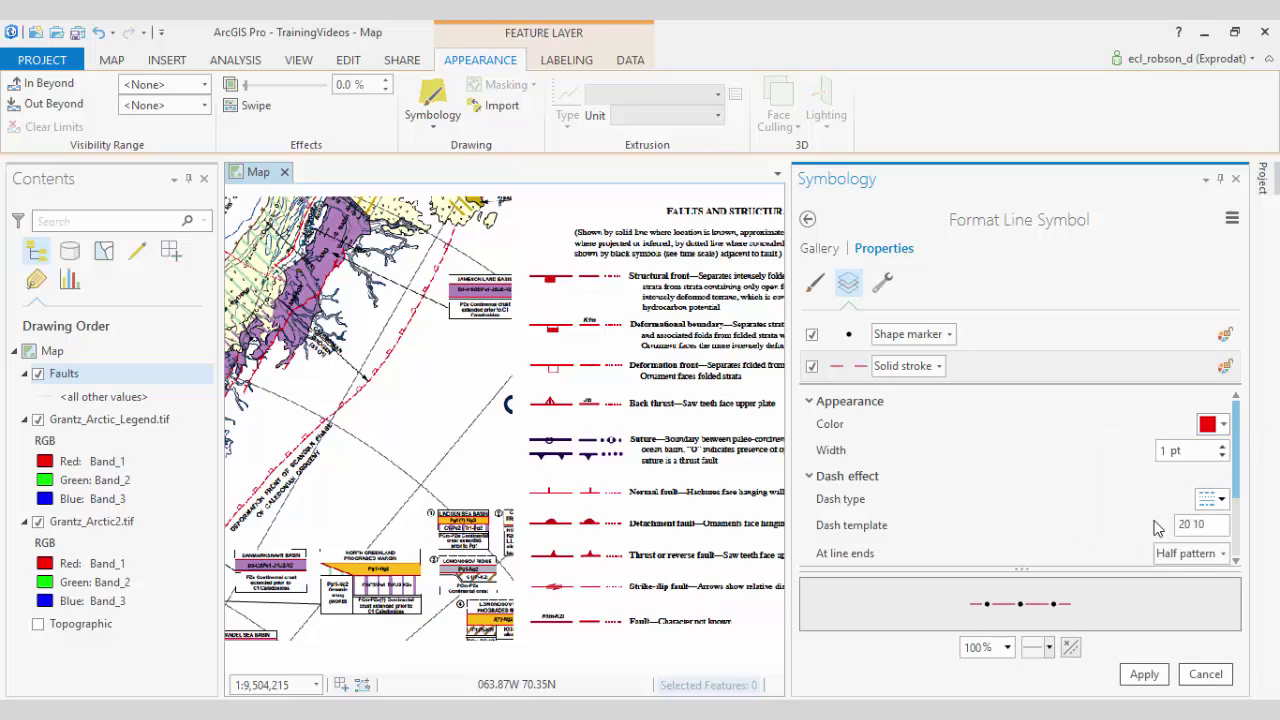
{"action": "left_click", "coordinate": [1222, 503]}
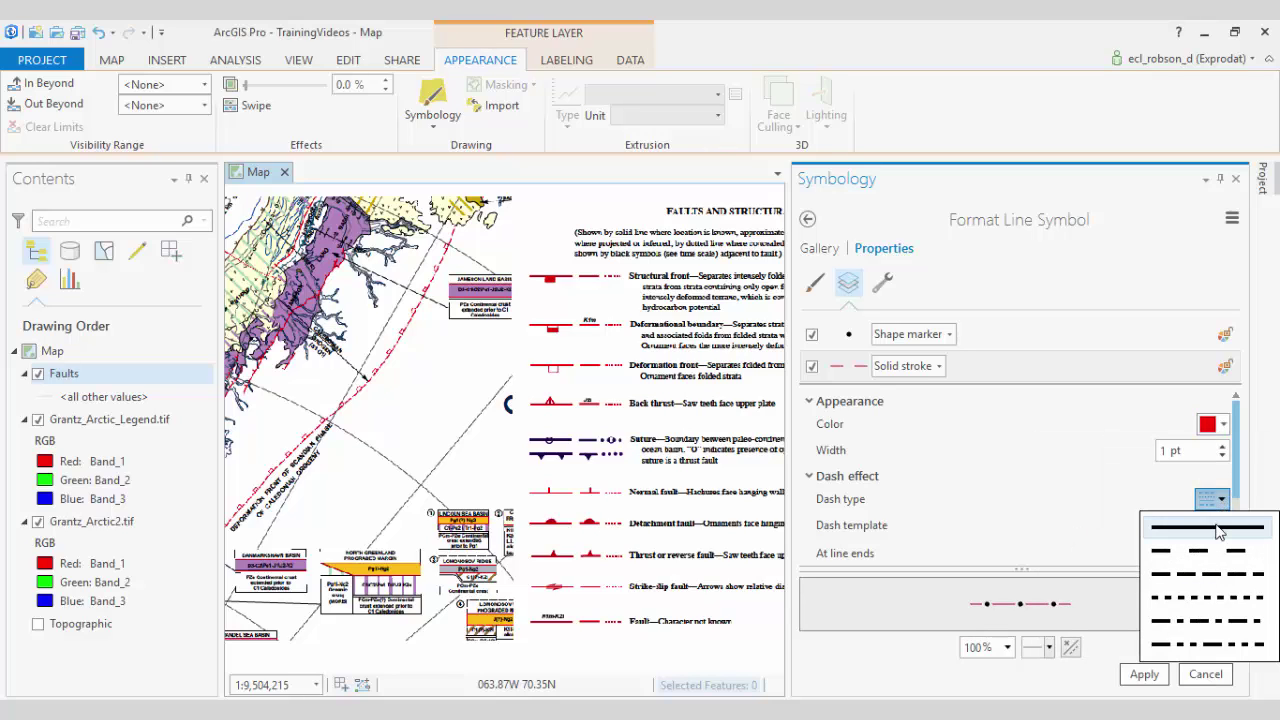
{"action": "left_click", "coordinate": [1218, 537]}
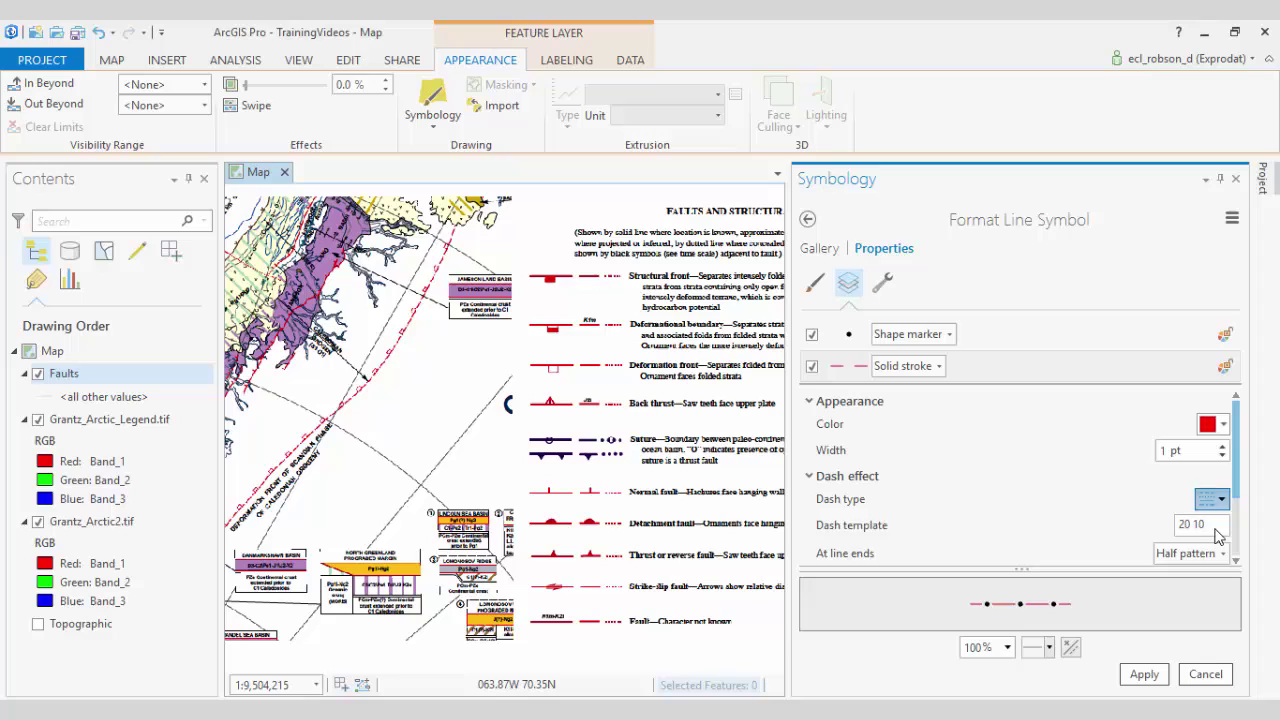
- Make the DF markers outline-only rectangles with a red outline
{"action": "left_click", "coordinate": [990, 336]}
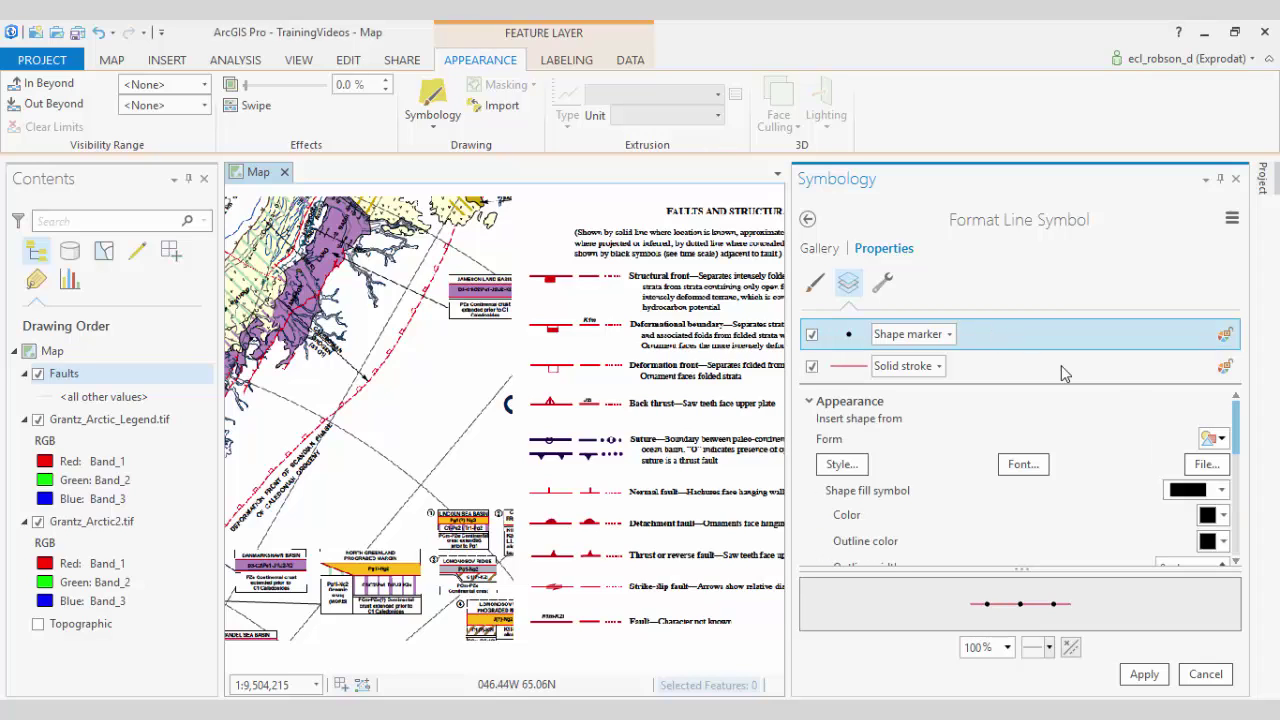
{"action": "left_click", "coordinate": [1220, 441]}
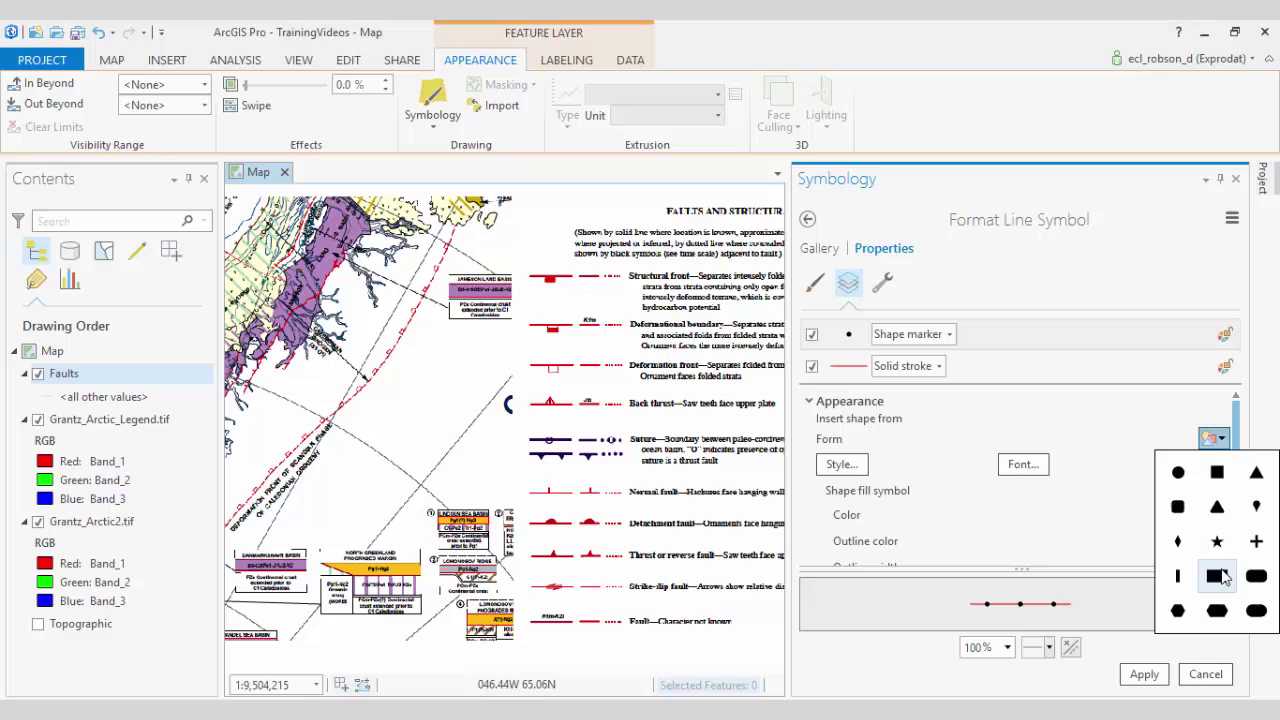
{"action": "left_click", "coordinate": [1220, 576]}
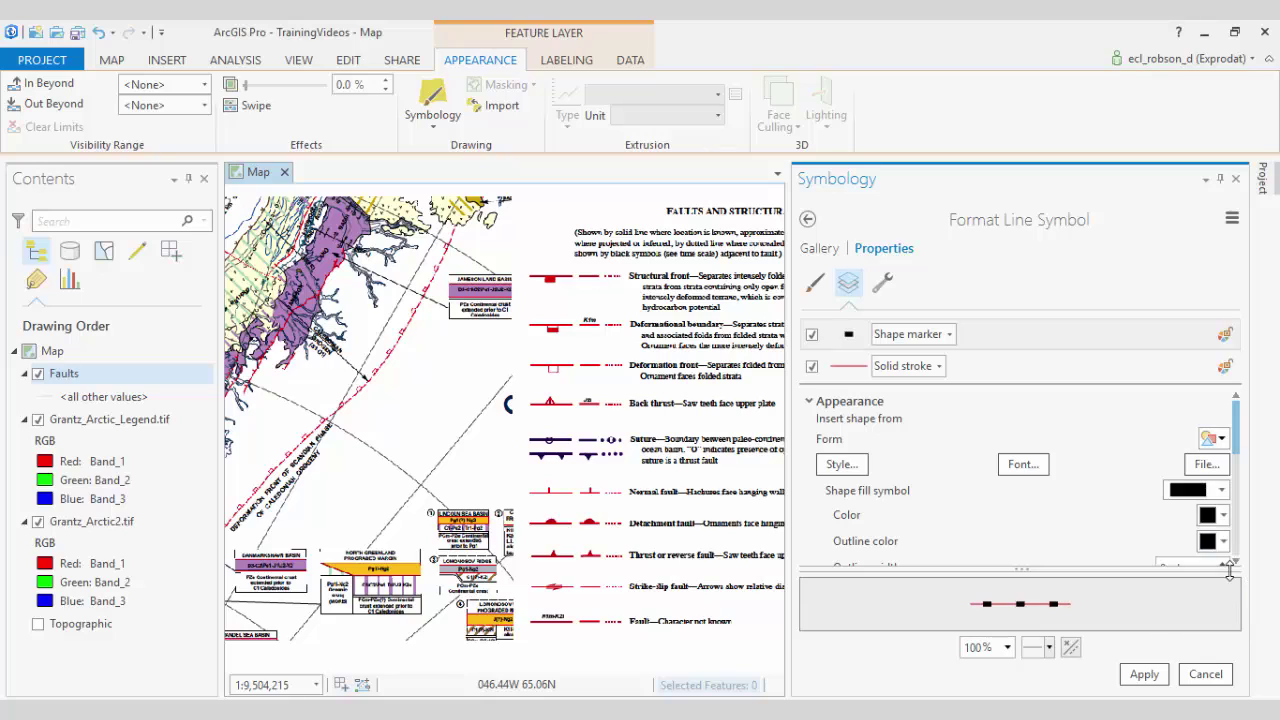
{"action": "left_click", "coordinate": [1224, 490]}
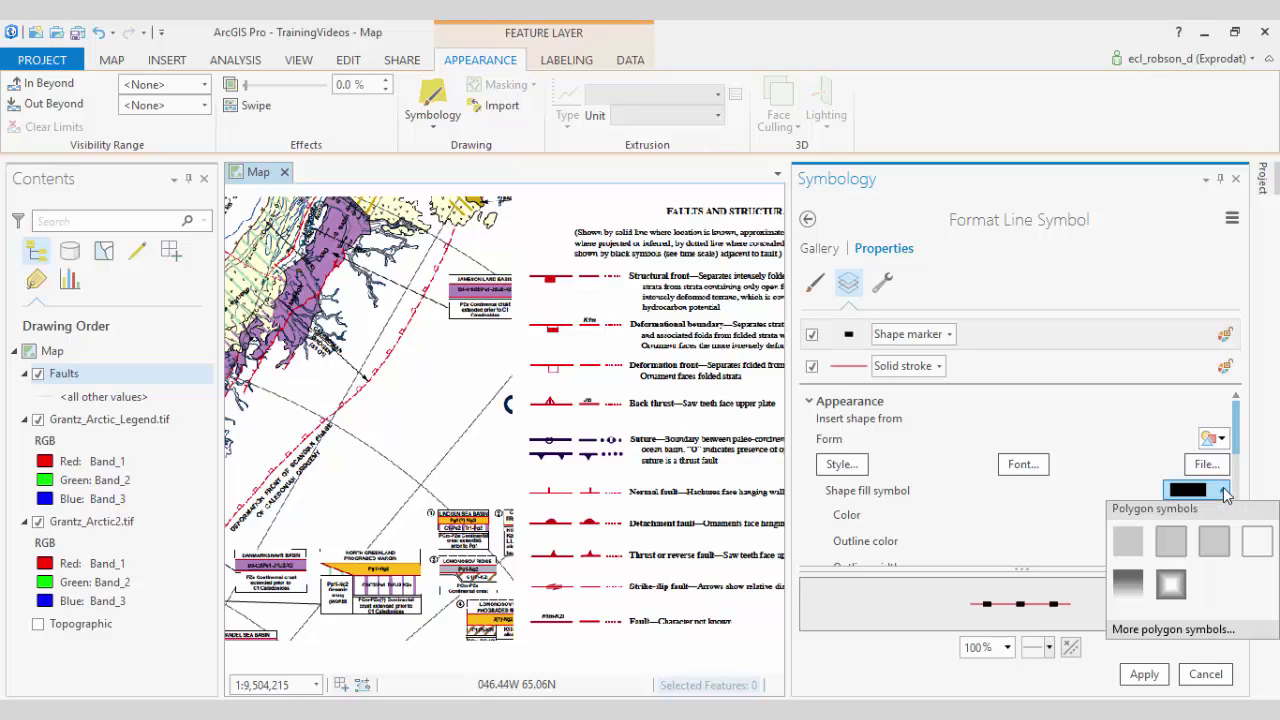
{"action": "left_click", "coordinate": [1257, 541]}
{"action": "left_click", "coordinate": [1208, 540]}
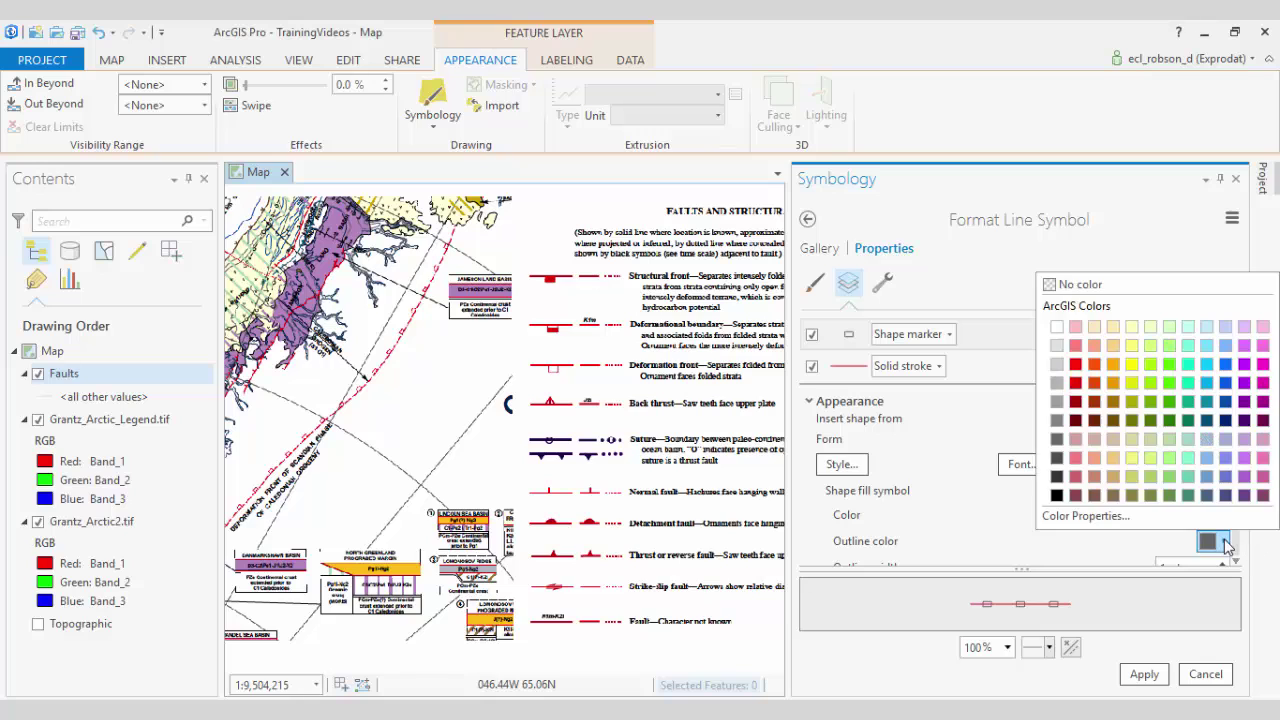
{"action": "left_click", "coordinate": [1075, 364]}
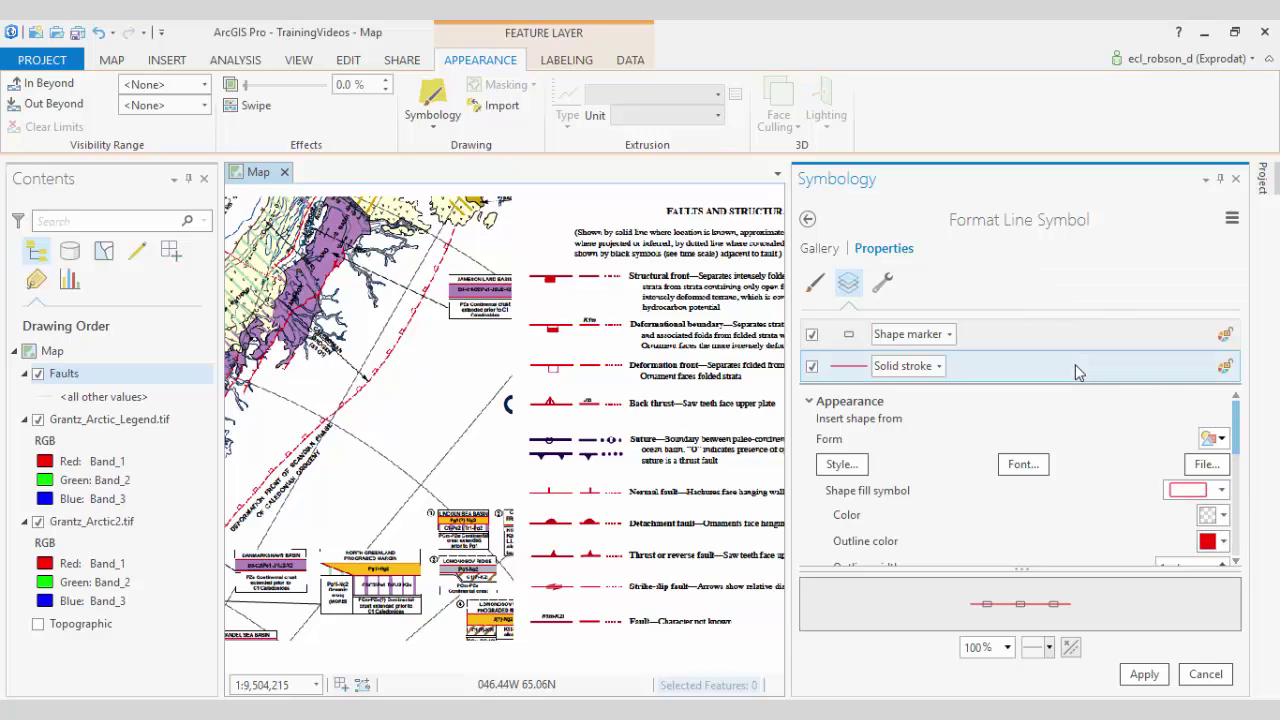
- Offset the markers -2 pt in Y and apply the symbol
{"action": "left_click_drag", "start_coordinate": [1235, 430], "coordinate": [1272, 563]}
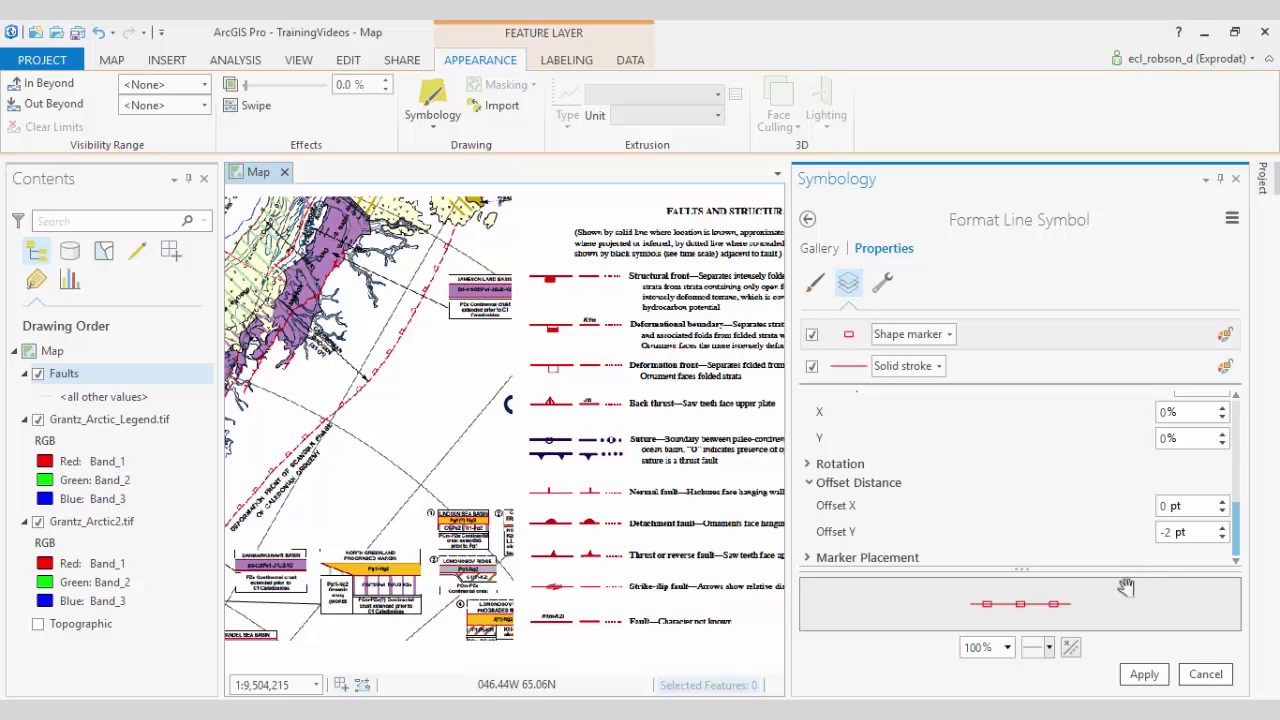
{"action": "left_click", "coordinate": [1113, 557]}
{"action": "left_click", "coordinate": [1147, 679]}
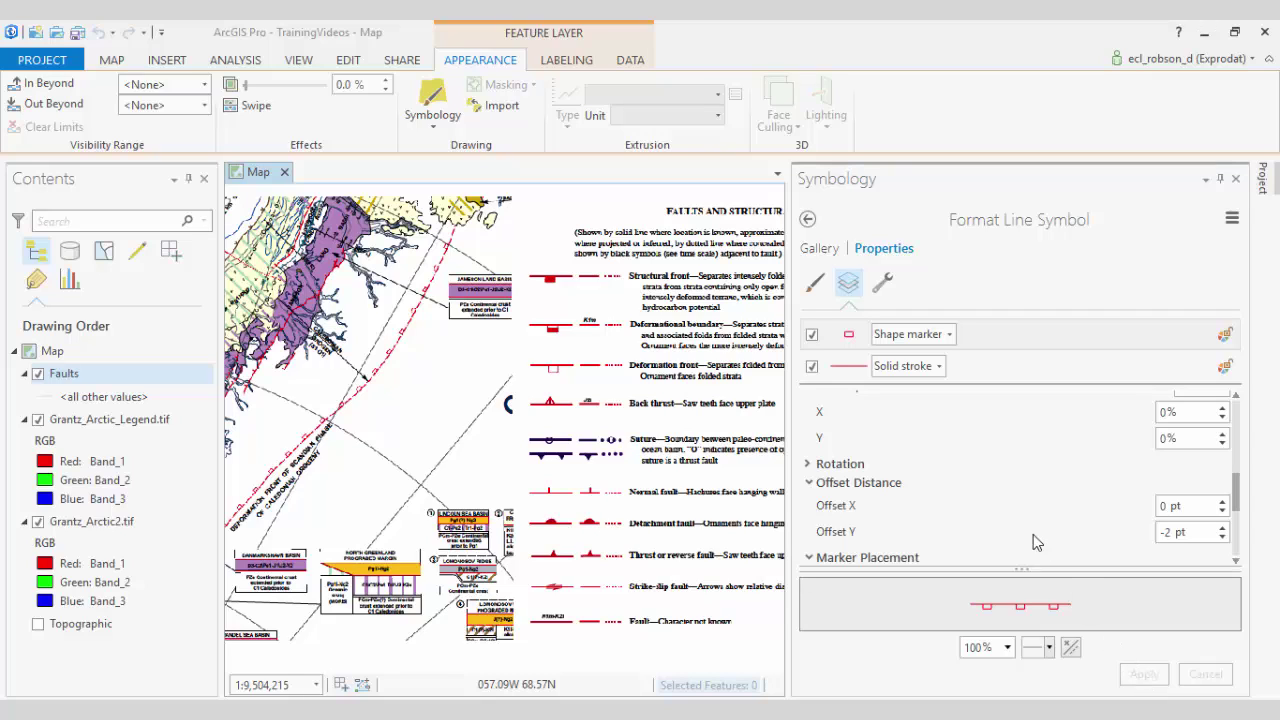
{"action": "left_click", "coordinate": [807, 219]}
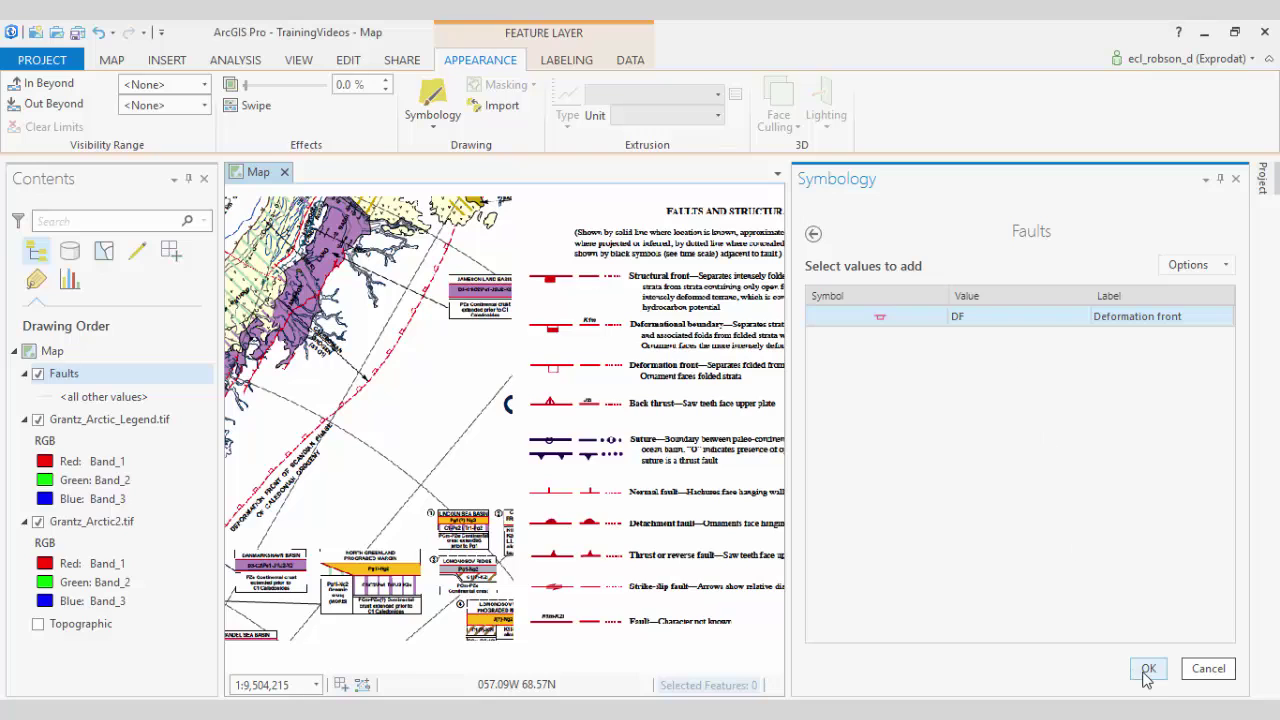
- Confirm Deformation front, then add a new value NF labelled 'Normal fault'
{"action": "left_click", "coordinate": [1147, 669]}
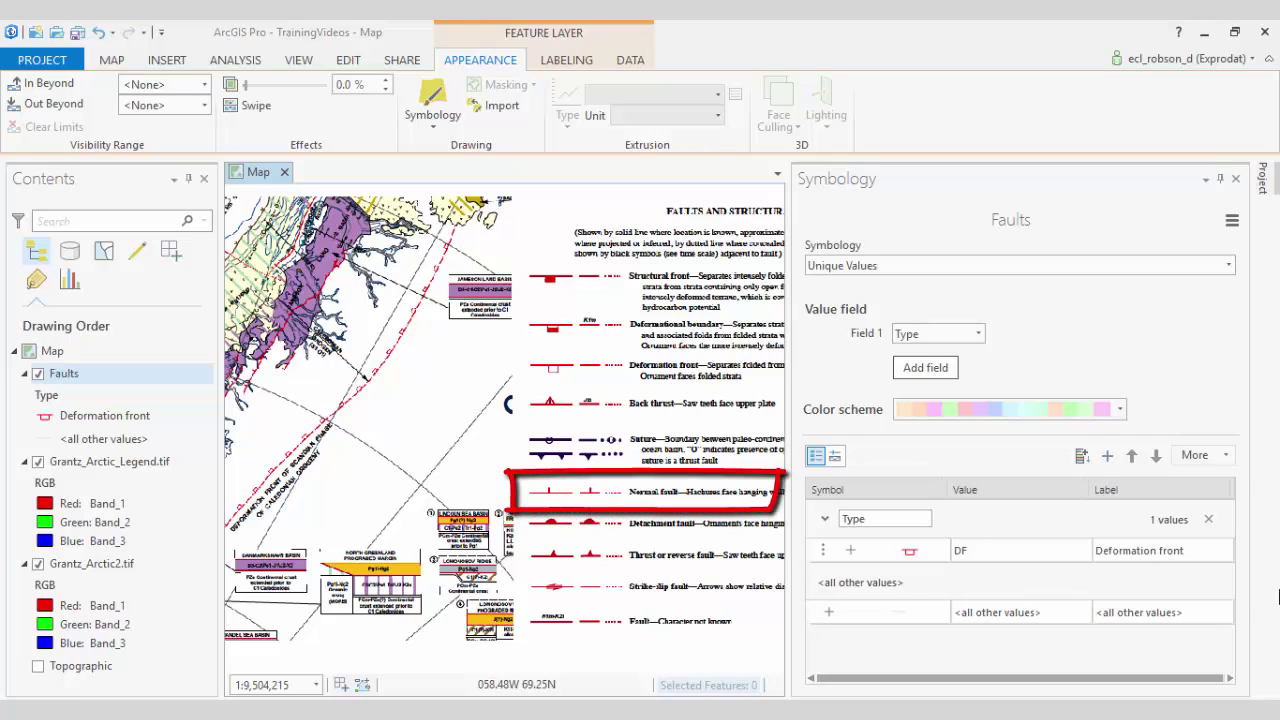
{"action": "left_click", "coordinate": [1107, 453]}
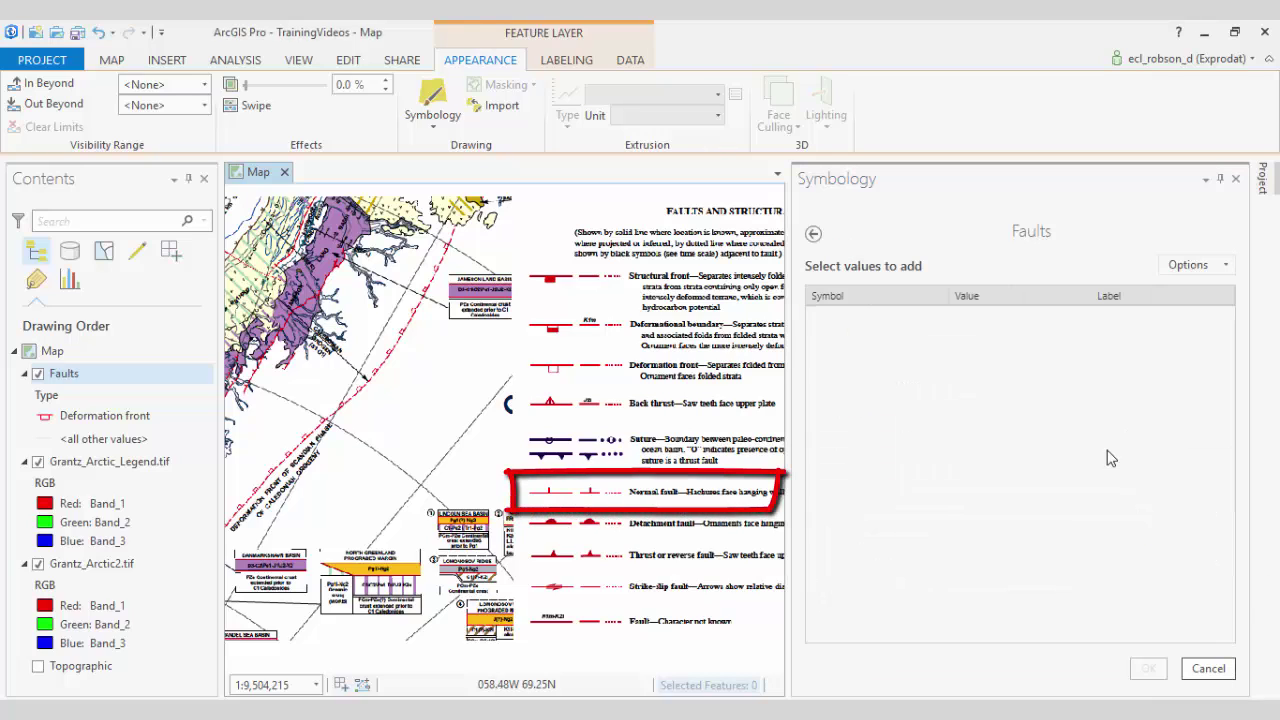
{"action": "left_click", "coordinate": [1192, 265]}
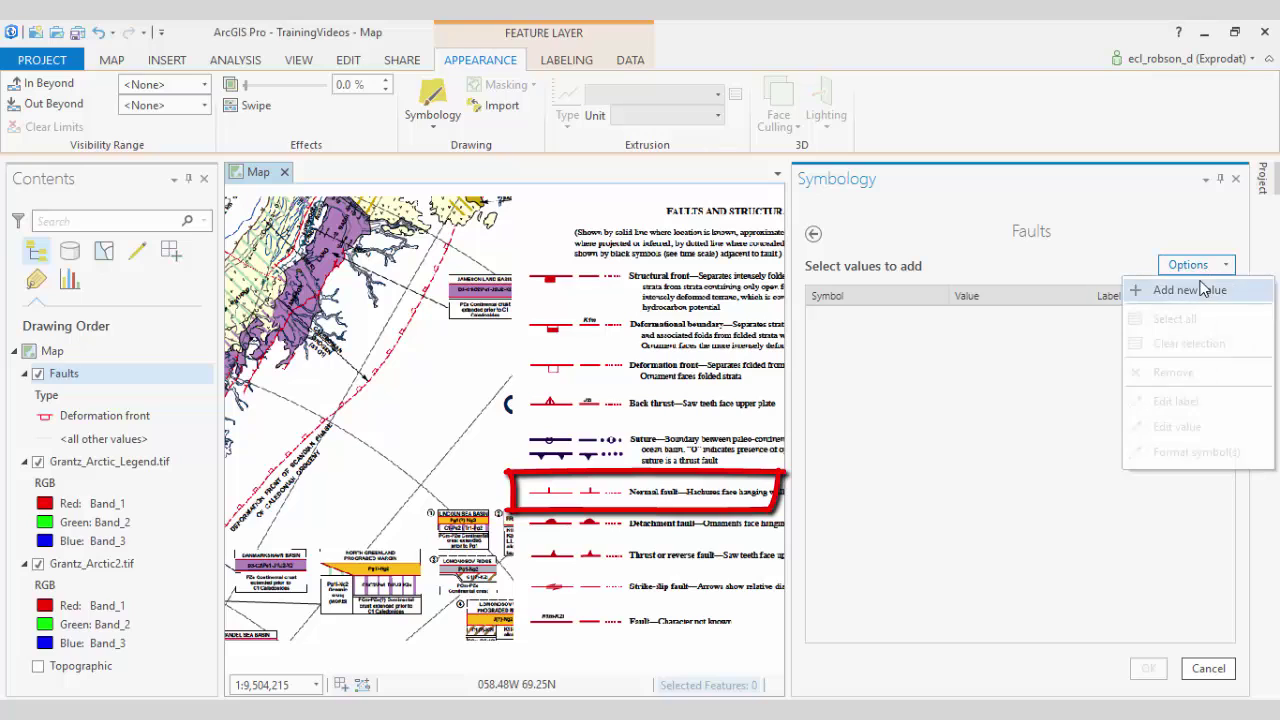
{"action": "left_click", "coordinate": [1203, 291]}
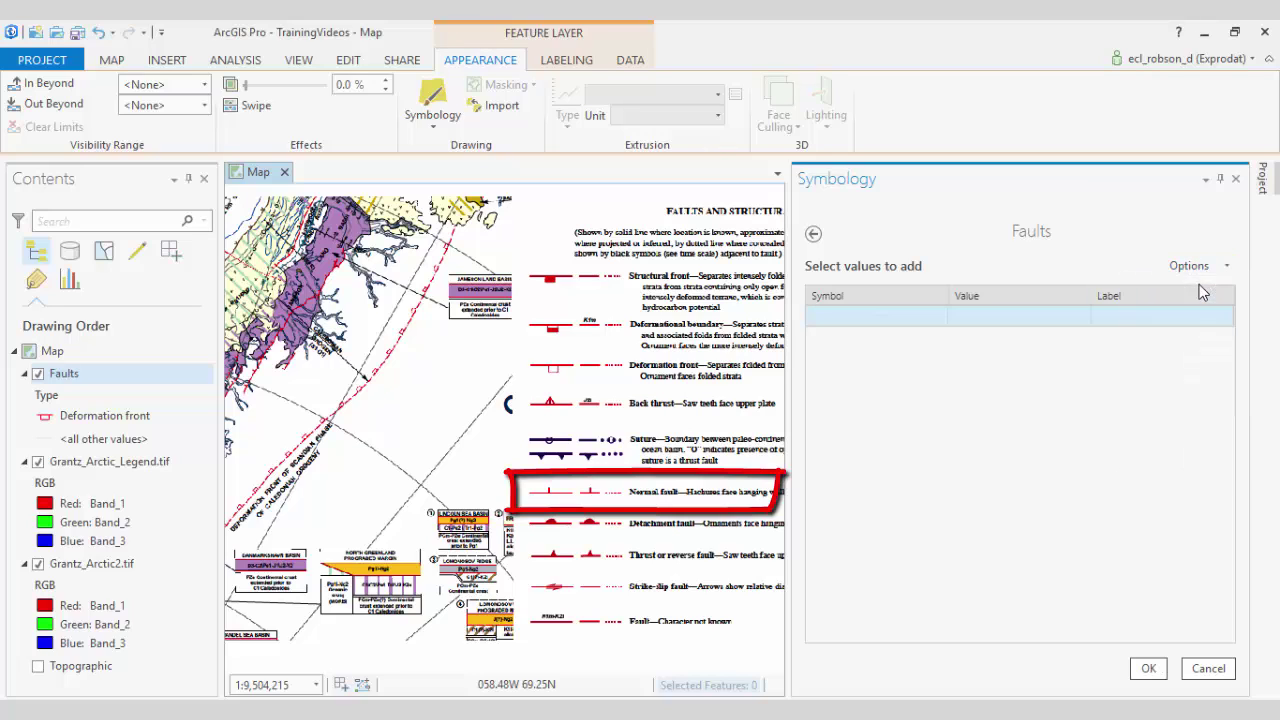
{"action": "left_click", "coordinate": [1009, 315]}
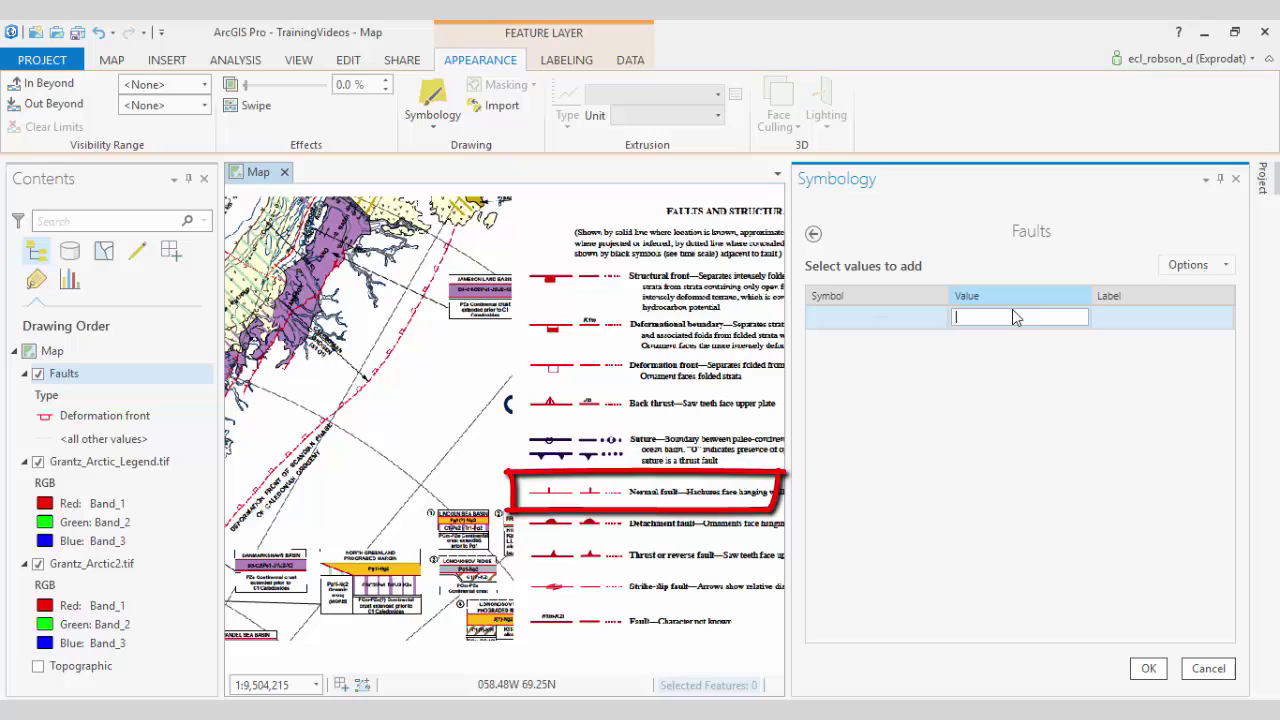
{"action": "type", "text": "NF"}
{"action": "left_click", "coordinate": [1106, 318]}
{"action": "left_click", "coordinate": [1113, 317]}
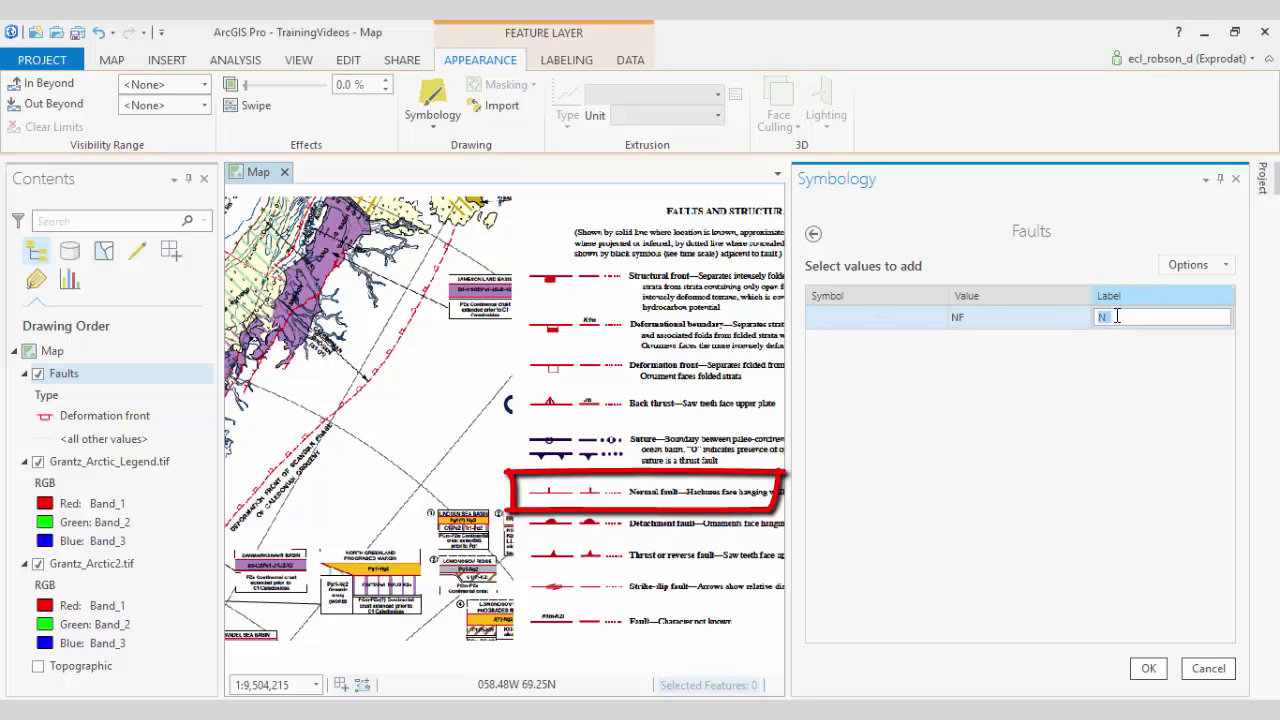
{"action": "type", "text": "Normal fault"}
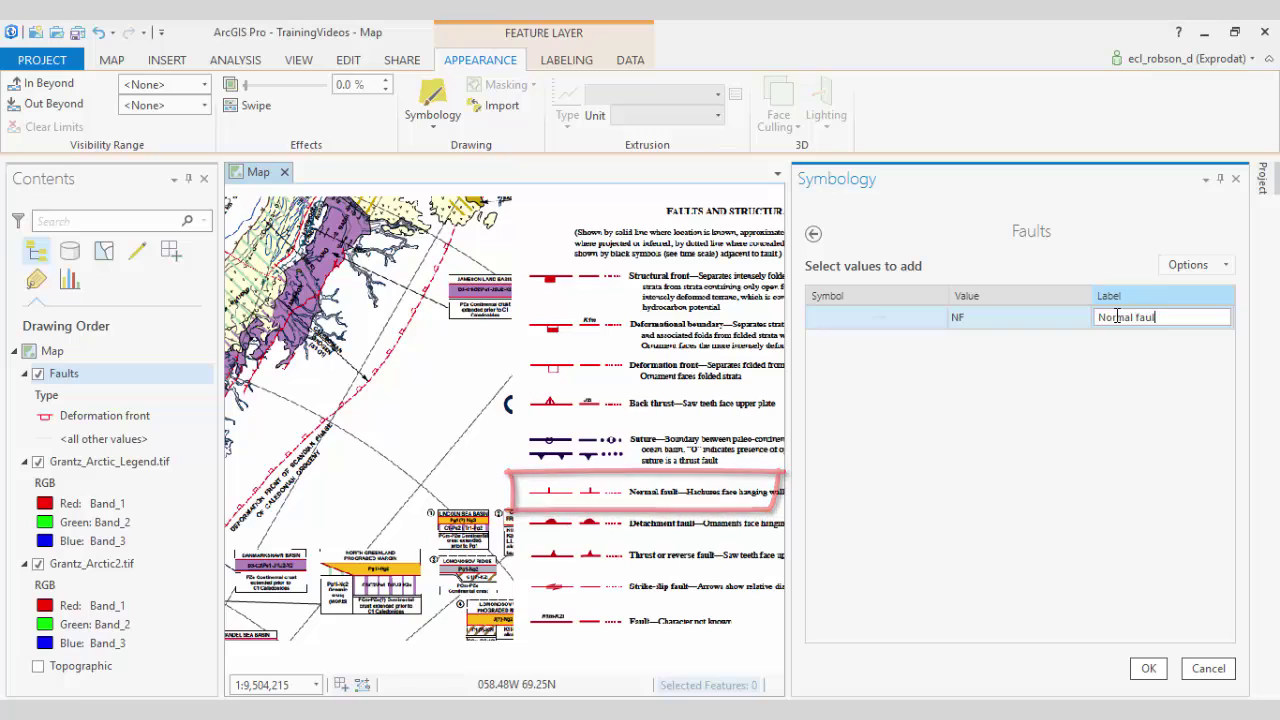
{"action": "left_click", "coordinate": [883, 320]}
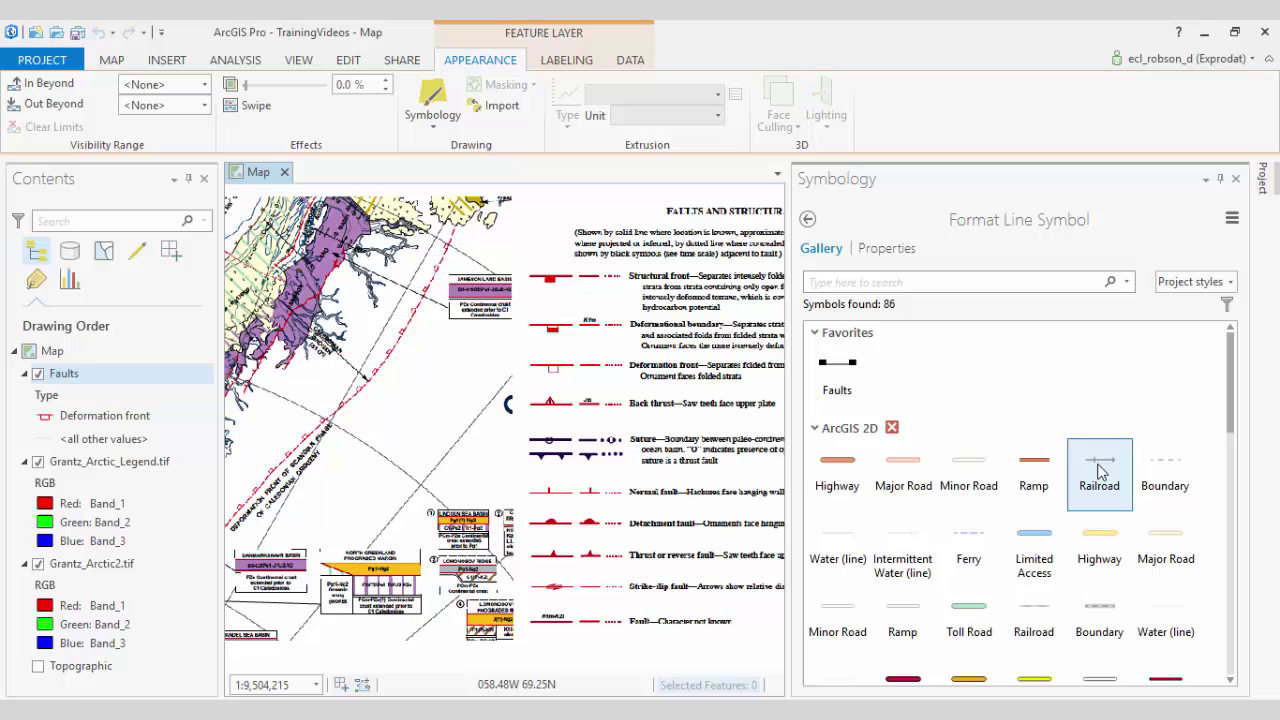
- Base the Normal fault symbol on the Railroad style with red tick marks
{"action": "left_click", "coordinate": [1100, 470]}
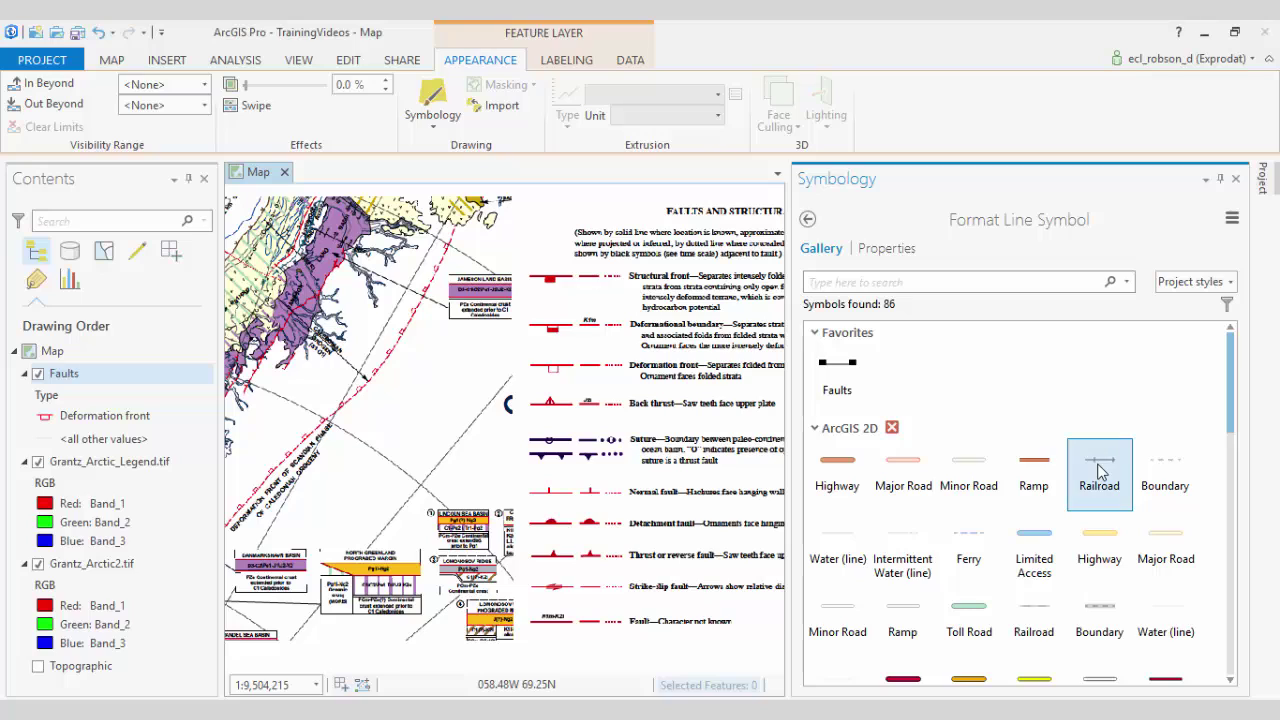
{"action": "left_click", "coordinate": [889, 252]}
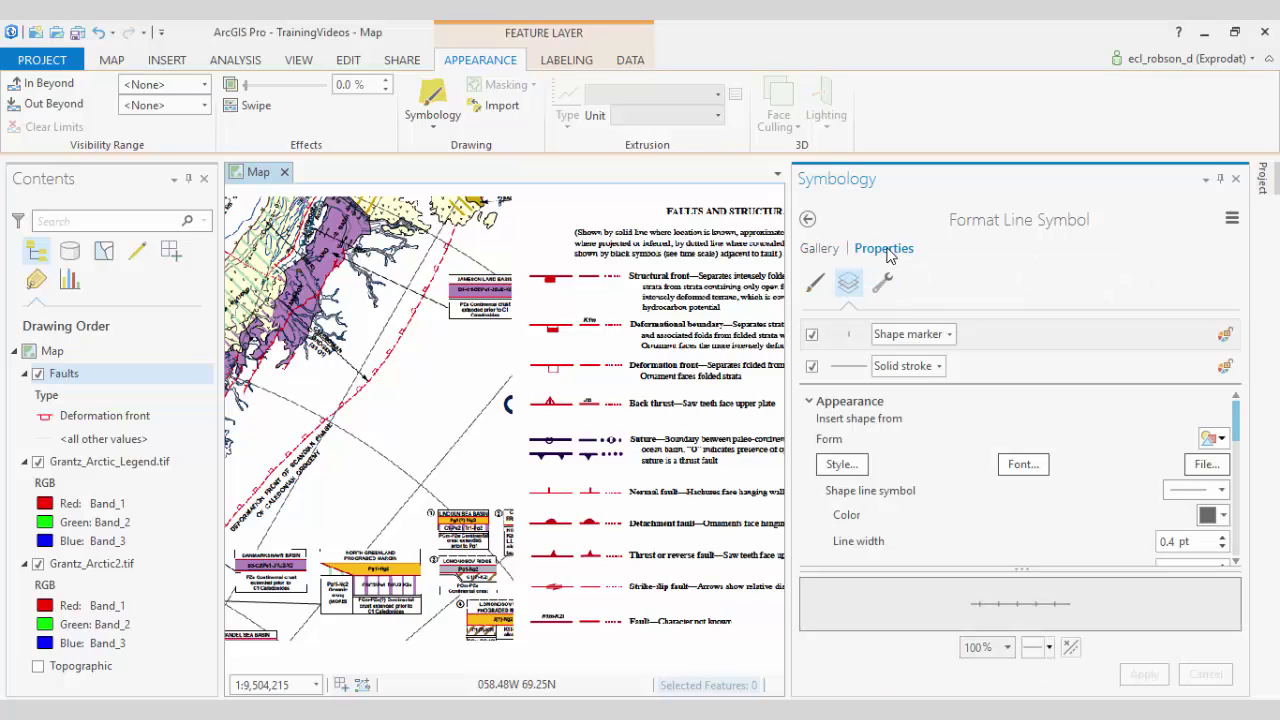
{"action": "left_click", "coordinate": [1226, 516]}
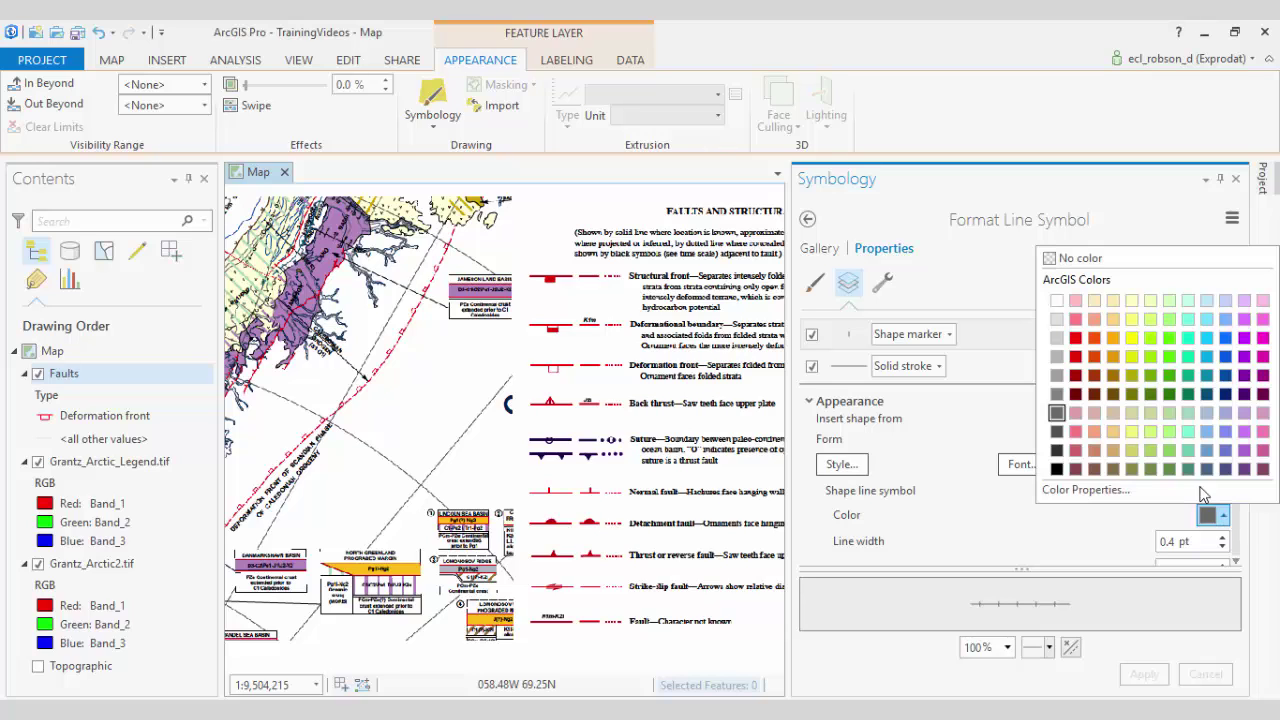
{"action": "left_click", "coordinate": [1080, 342]}
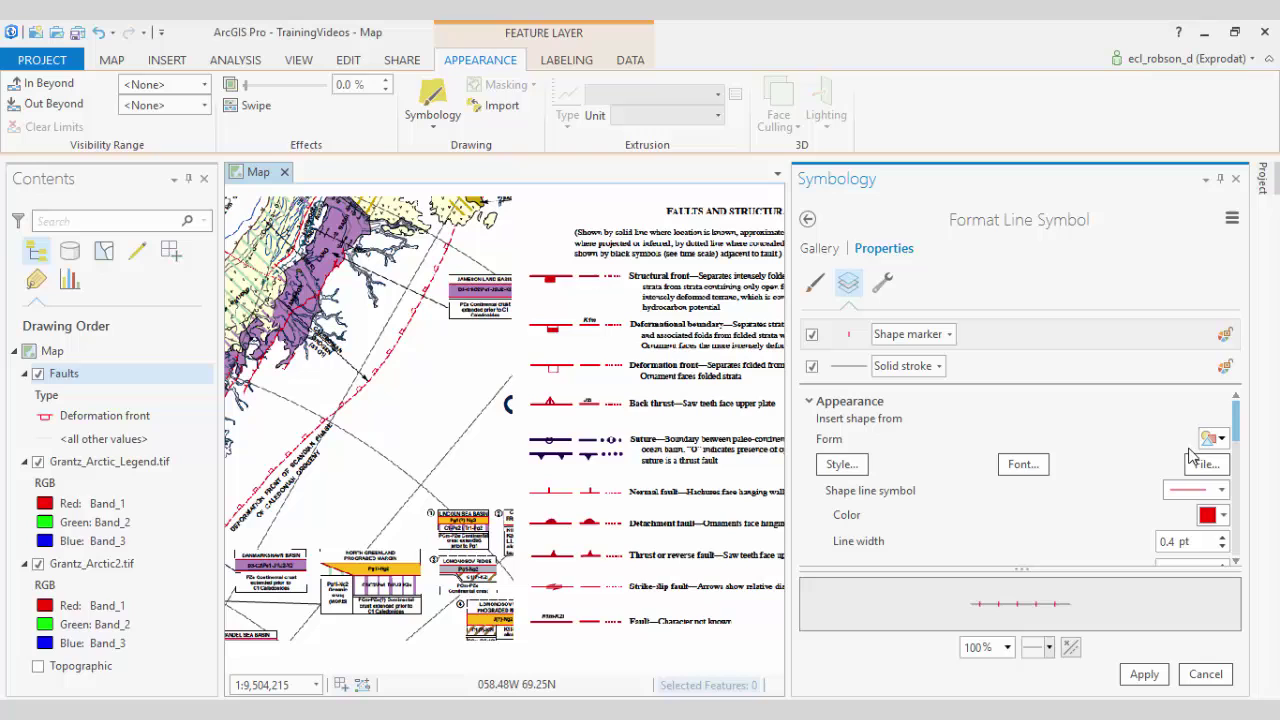
{"action": "mouse_move", "coordinate": [1236, 430]}
{"action": "left_mouse_down"}
{"action": "mouse_move", "coordinate": [1257, 514]}
{"action": "mouse_move", "coordinate": [1220, 497]}
{"action": "left_mouse_up"}
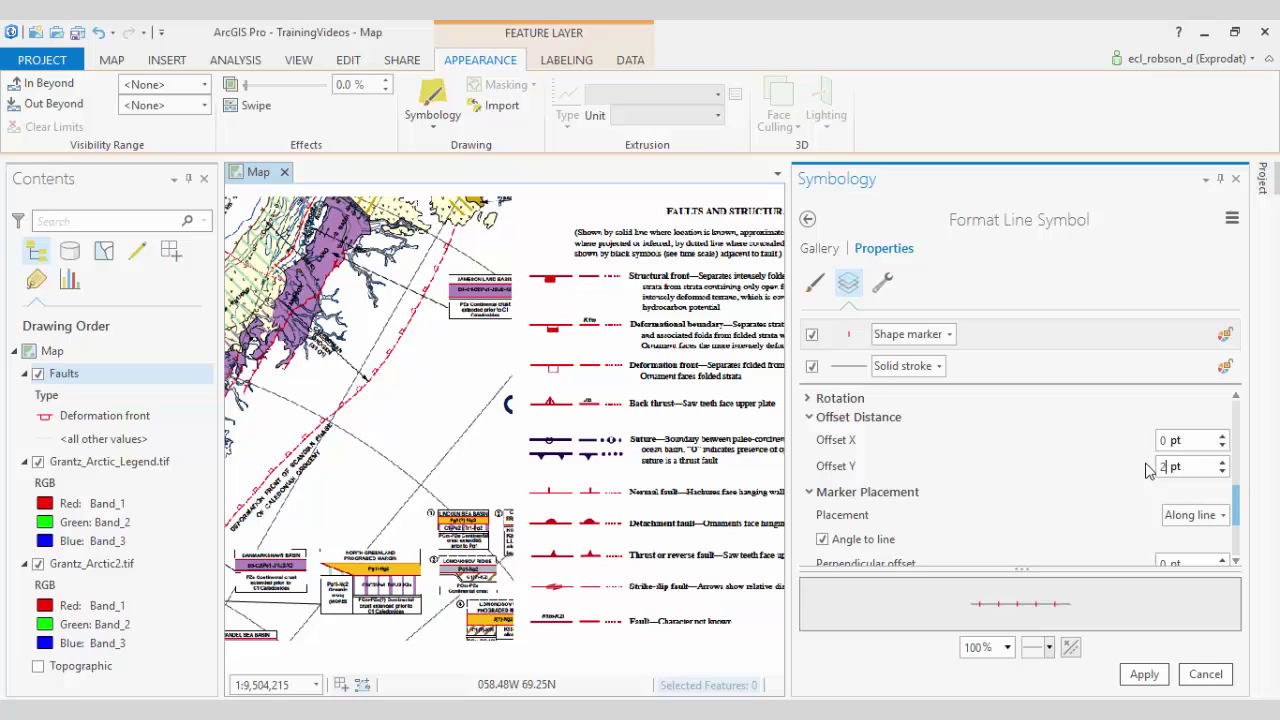
- Make the Normal fault line stroke Mars Red and apply the symbol
{"action": "left_click", "coordinate": [1024, 376]}
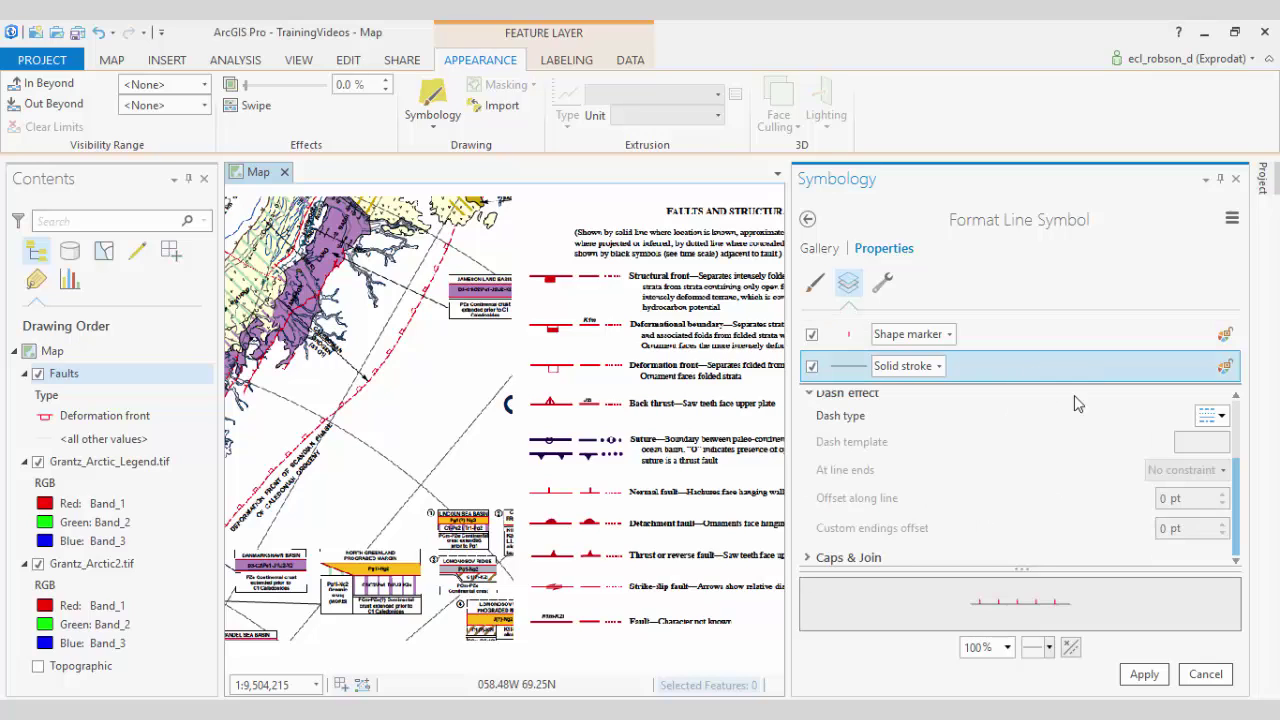
{"action": "left_click_drag", "start_coordinate": [1243, 508], "coordinate": [1233, 432]}
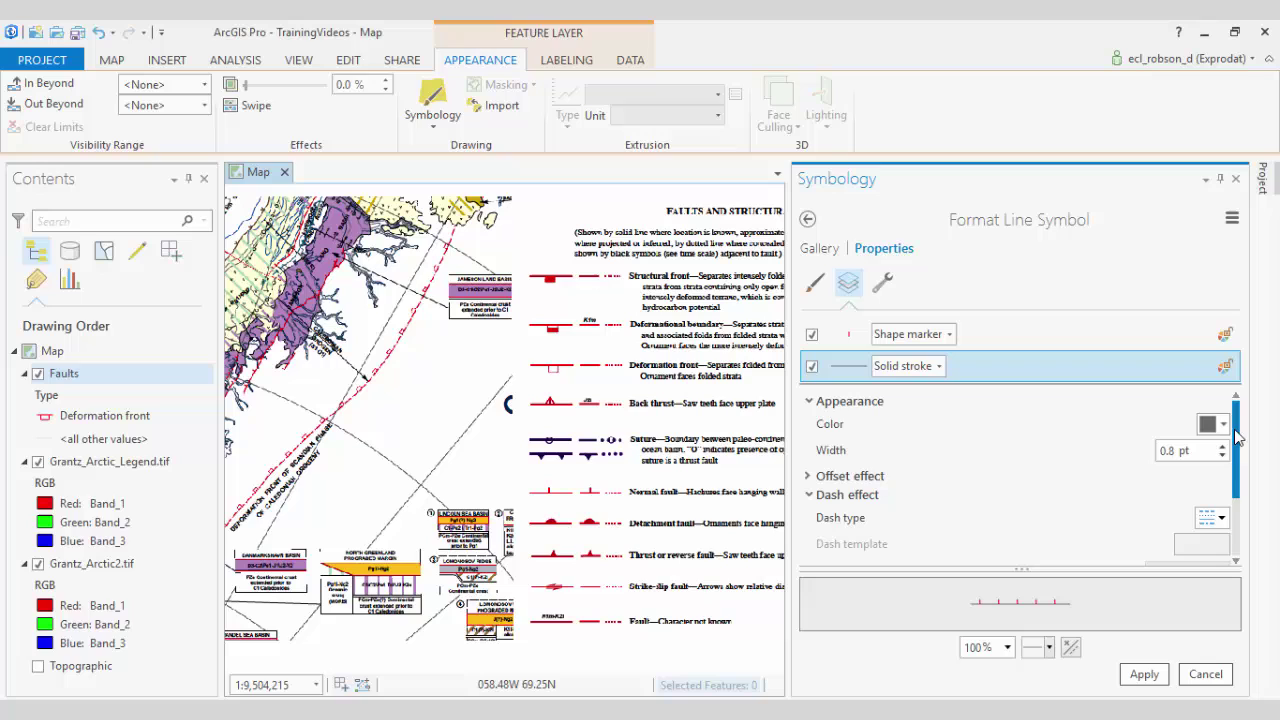
{"action": "left_click", "coordinate": [1225, 425]}
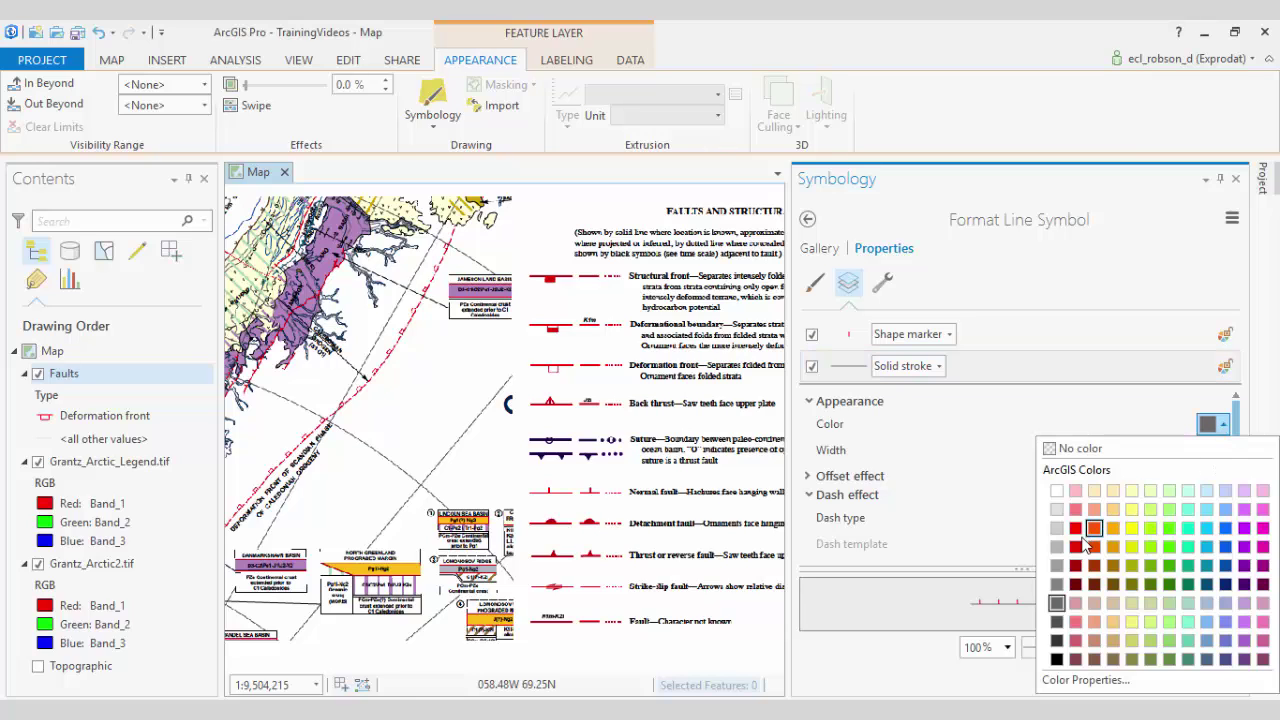
{"action": "left_click", "coordinate": [1076, 530]}
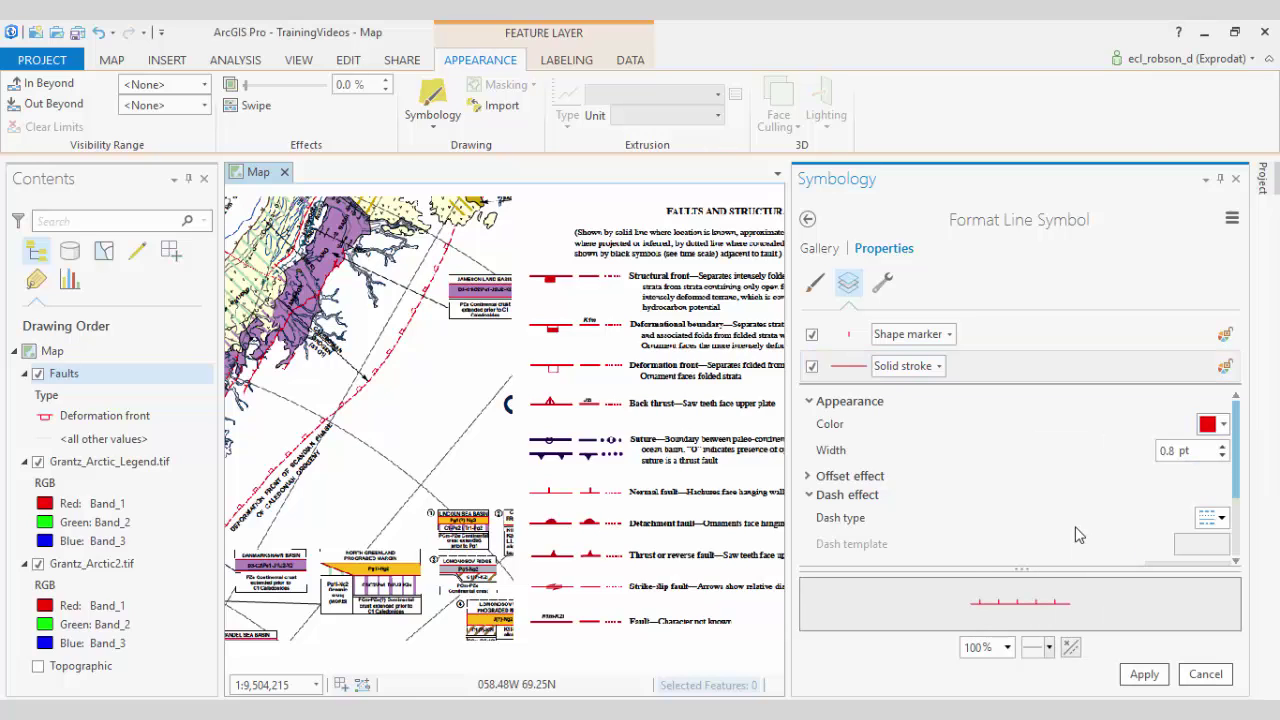
{"action": "left_click", "coordinate": [1145, 676]}
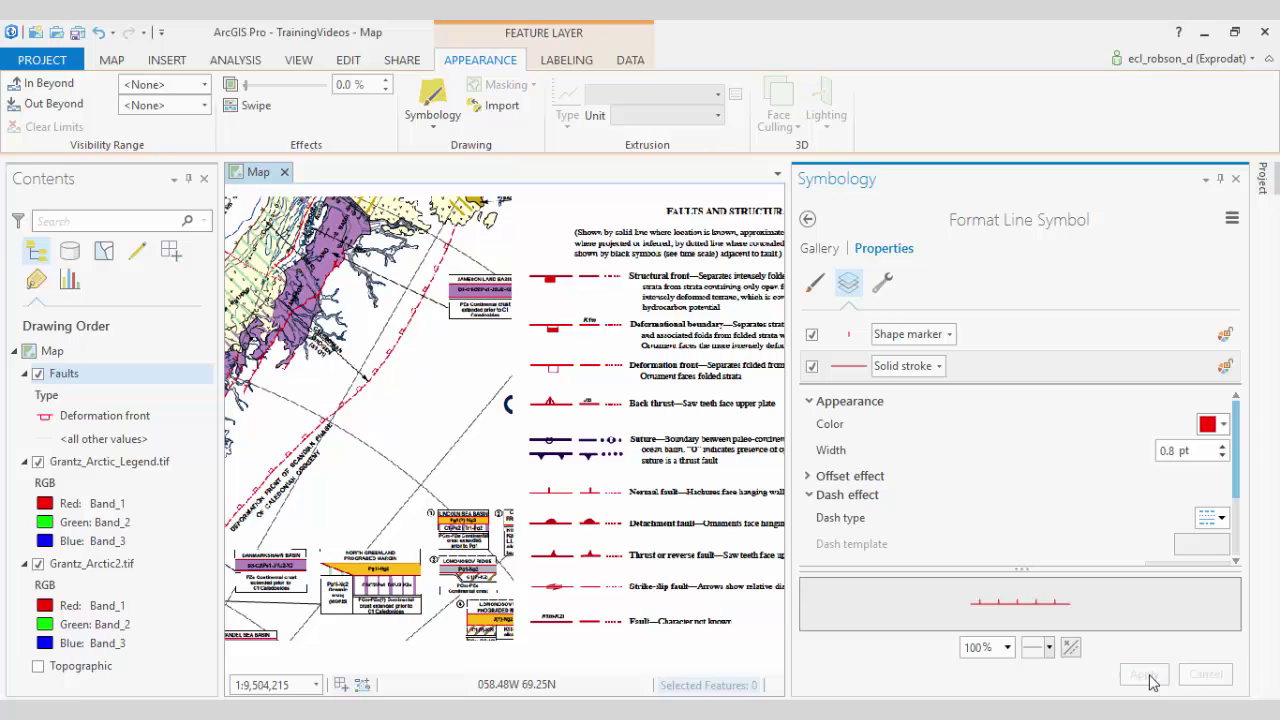
{"action": "left_click", "coordinate": [807, 220]}
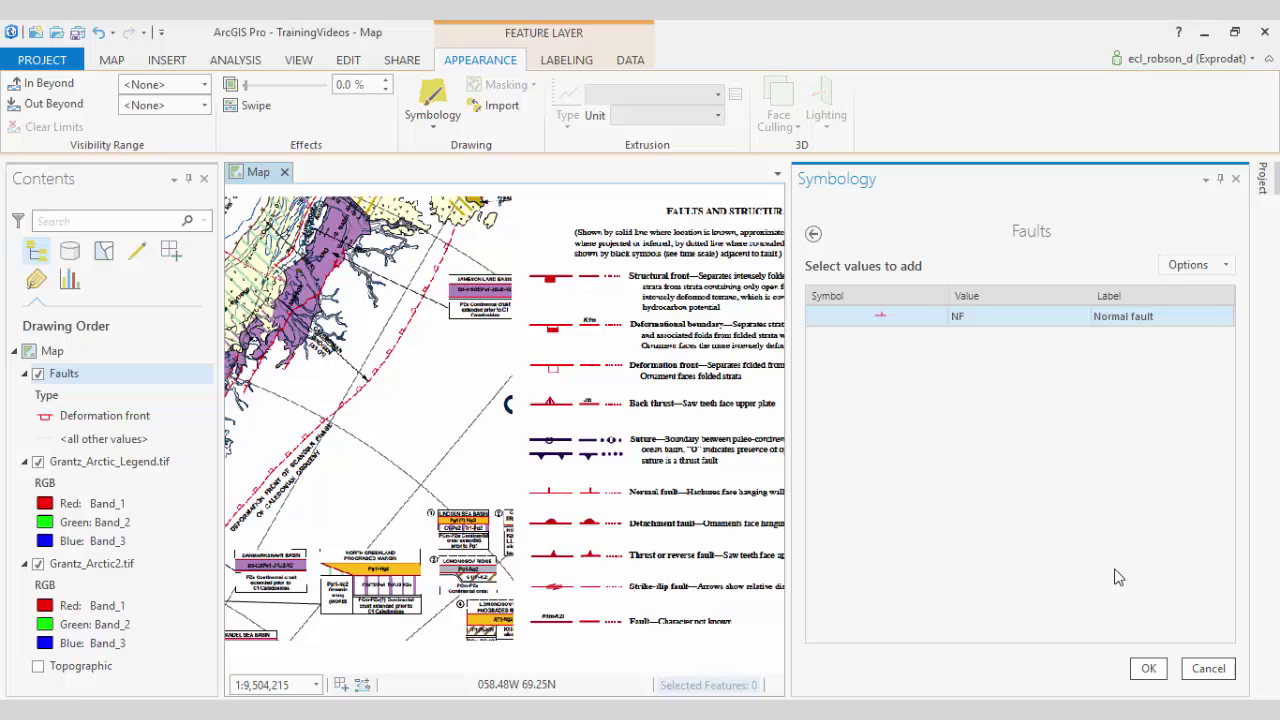
- Confirm the Normal fault class and close the Symbology pane
{"action": "left_click", "coordinate": [1148, 668]}
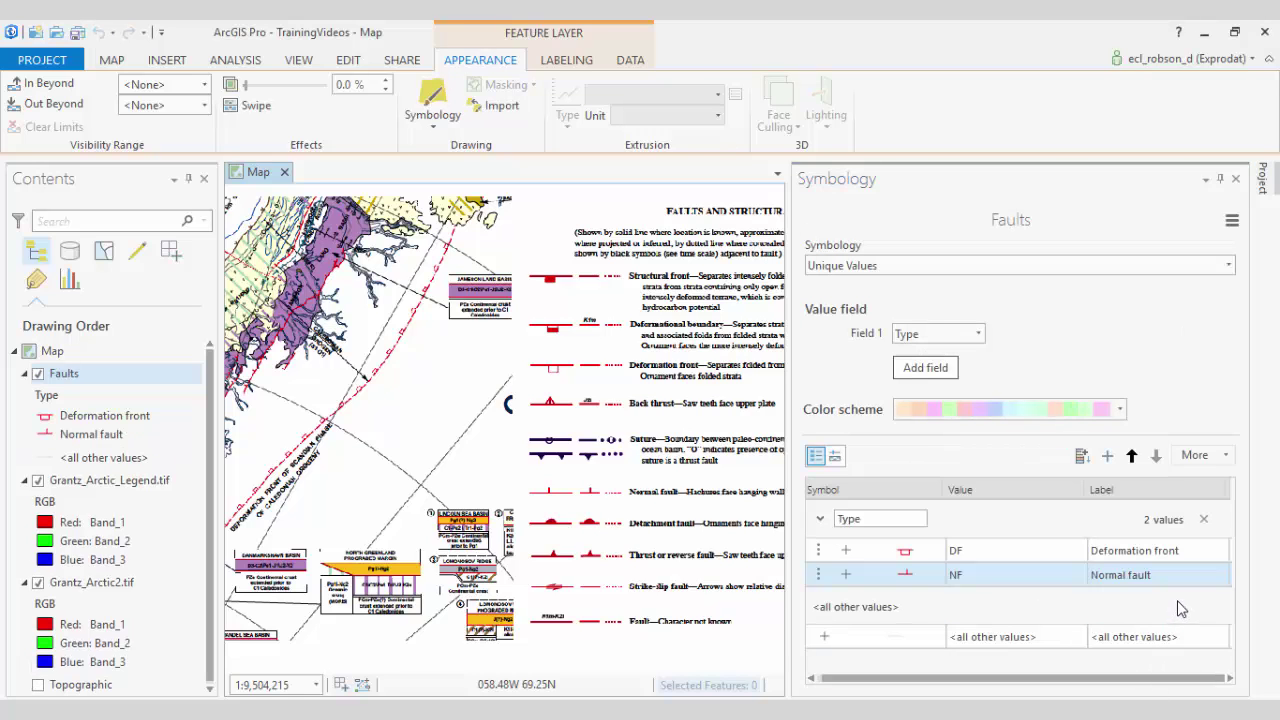
{"action": "left_click", "coordinate": [1236, 179]}
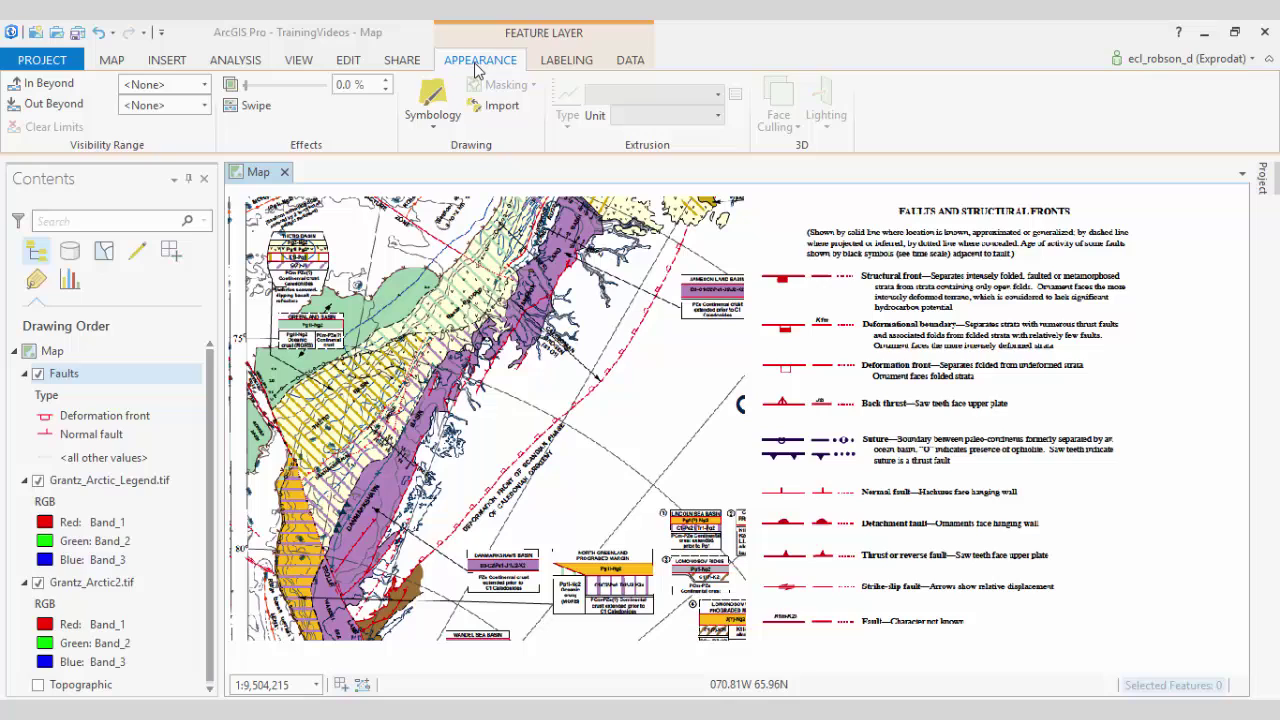
- Digitize a Deformation front line with five vertices along the scanned map's front
{"action": "left_click", "coordinate": [350, 62]}
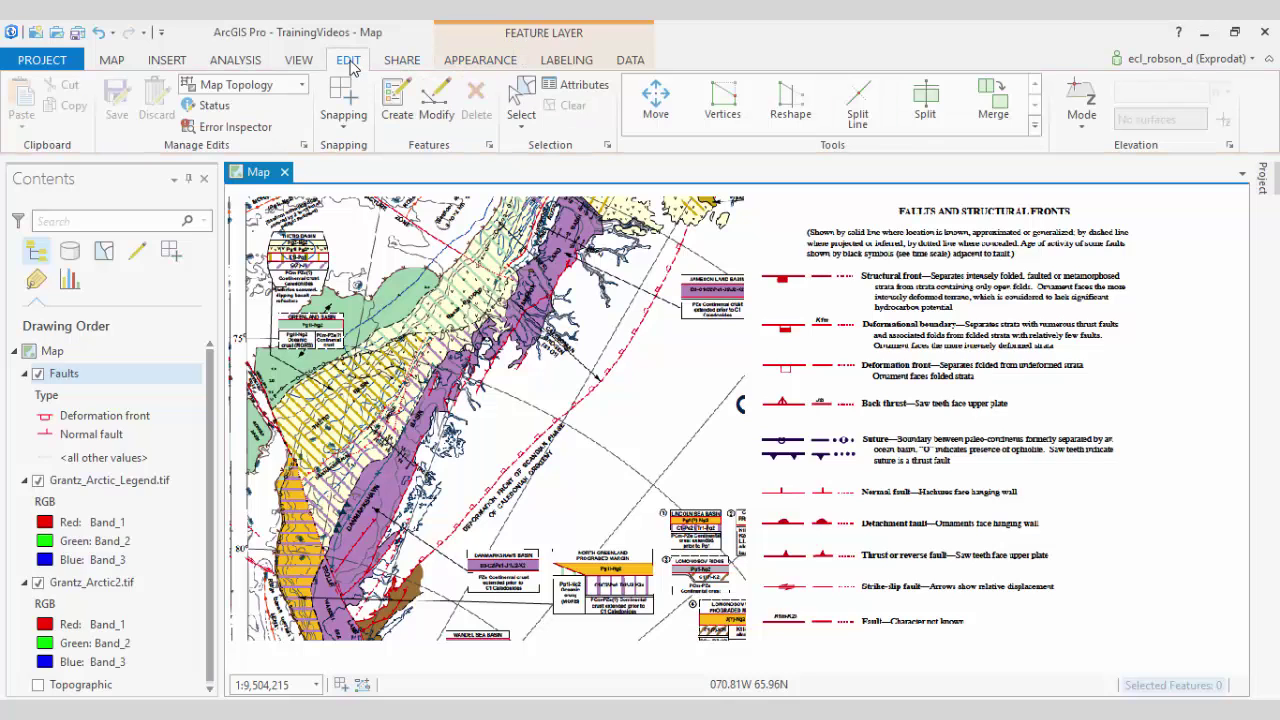
{"action": "left_click", "coordinate": [395, 103]}
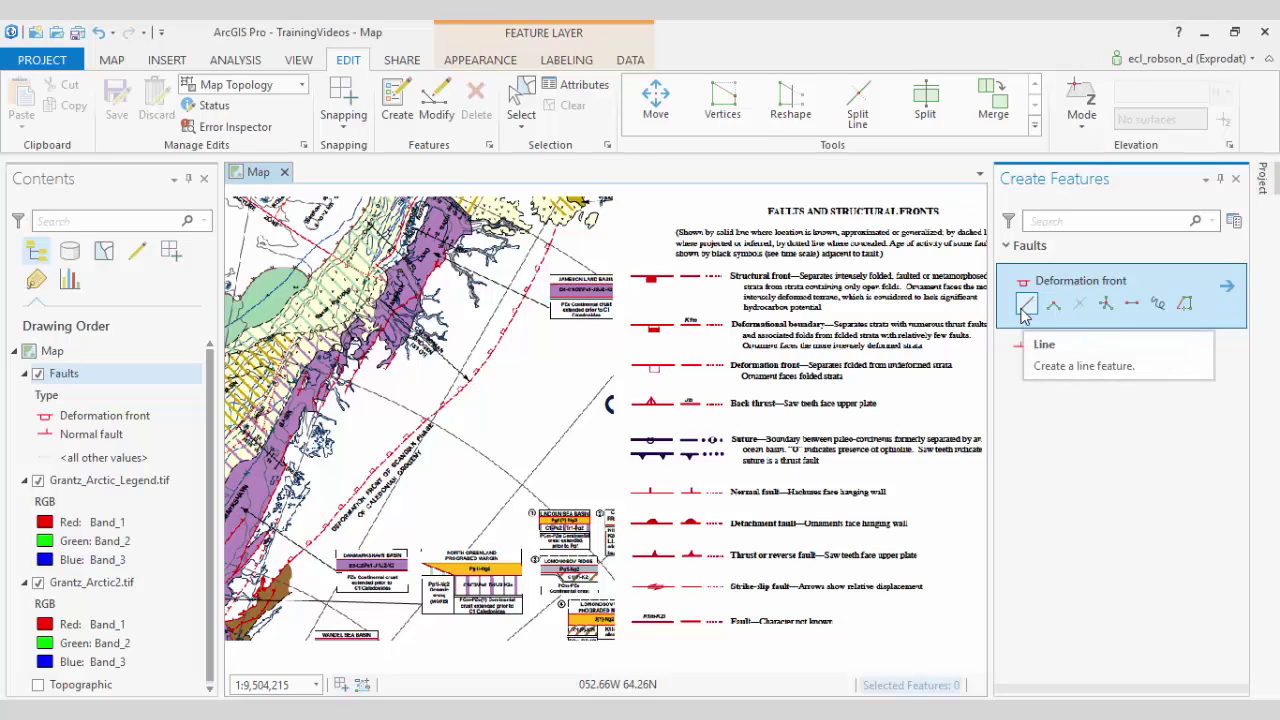
{"action": "left_click", "coordinate": [1025, 308]}
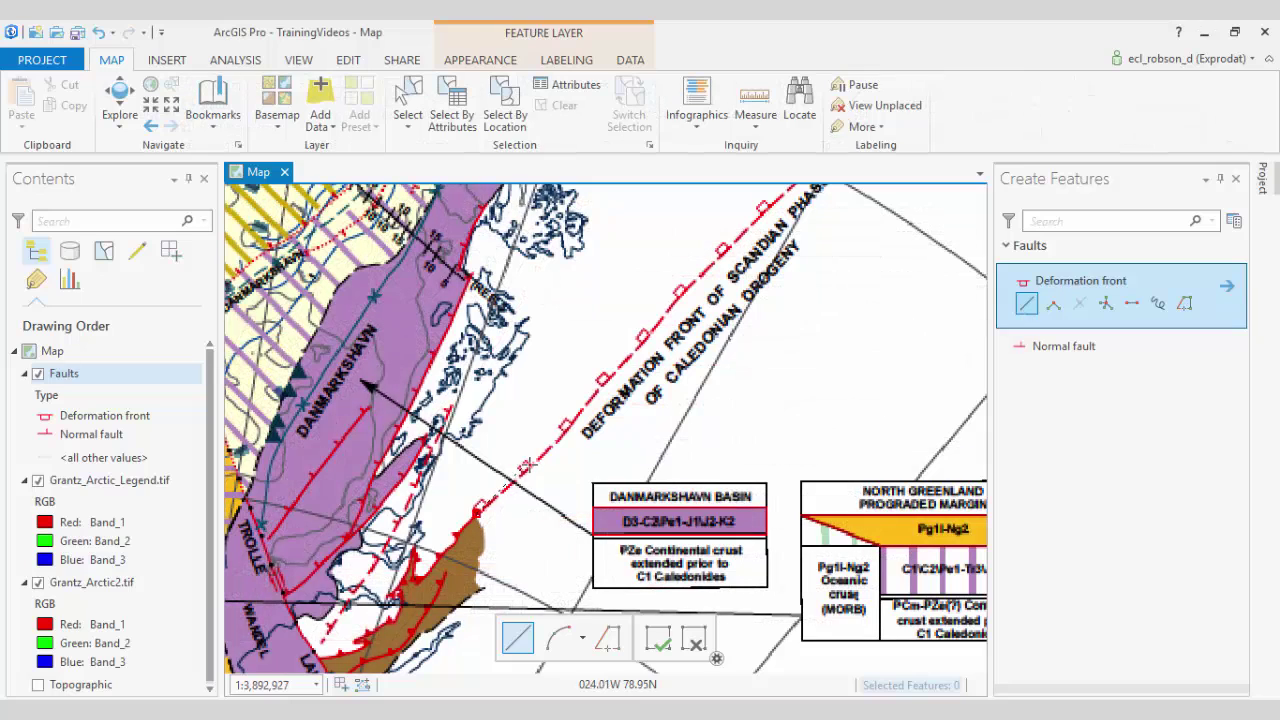
{"action": "left_click", "coordinate": [536, 459]}
{"action": "left_click", "coordinate": [562, 436]}
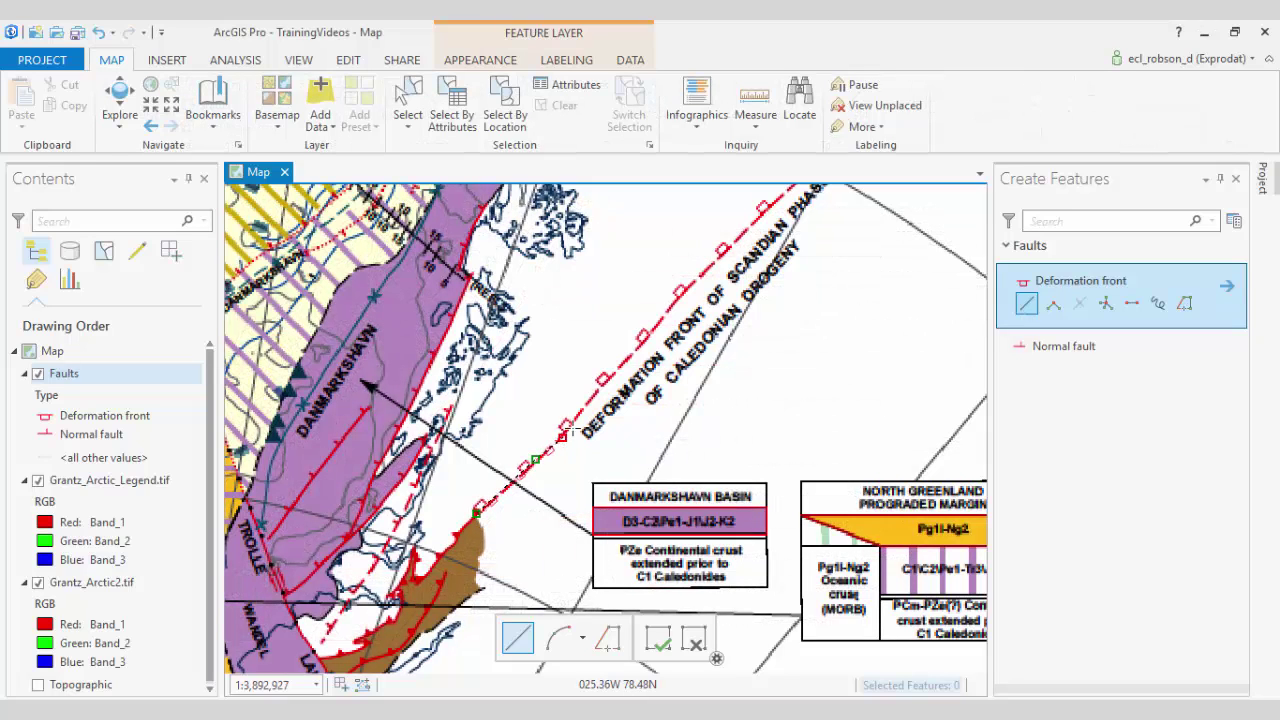
{"action": "left_click", "coordinate": [600, 389]}
{"action": "left_click", "coordinate": [636, 350]}
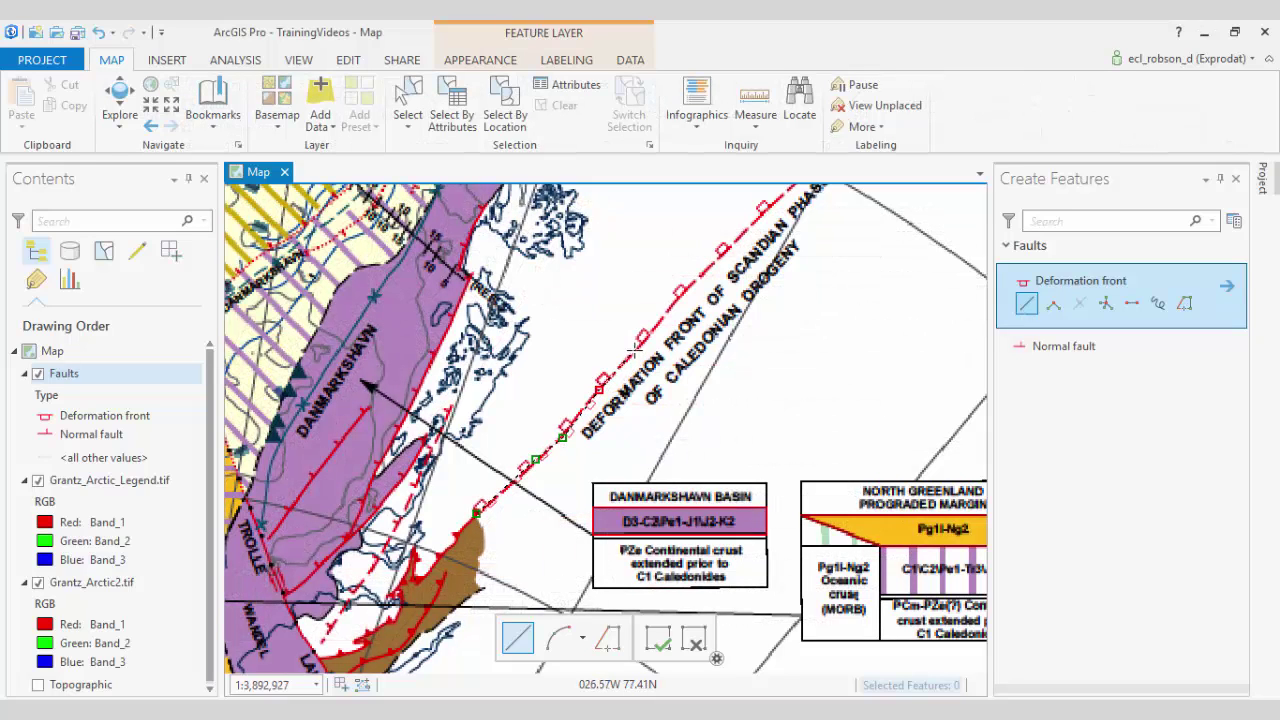
{"action": "left_click", "coordinate": [671, 305]}
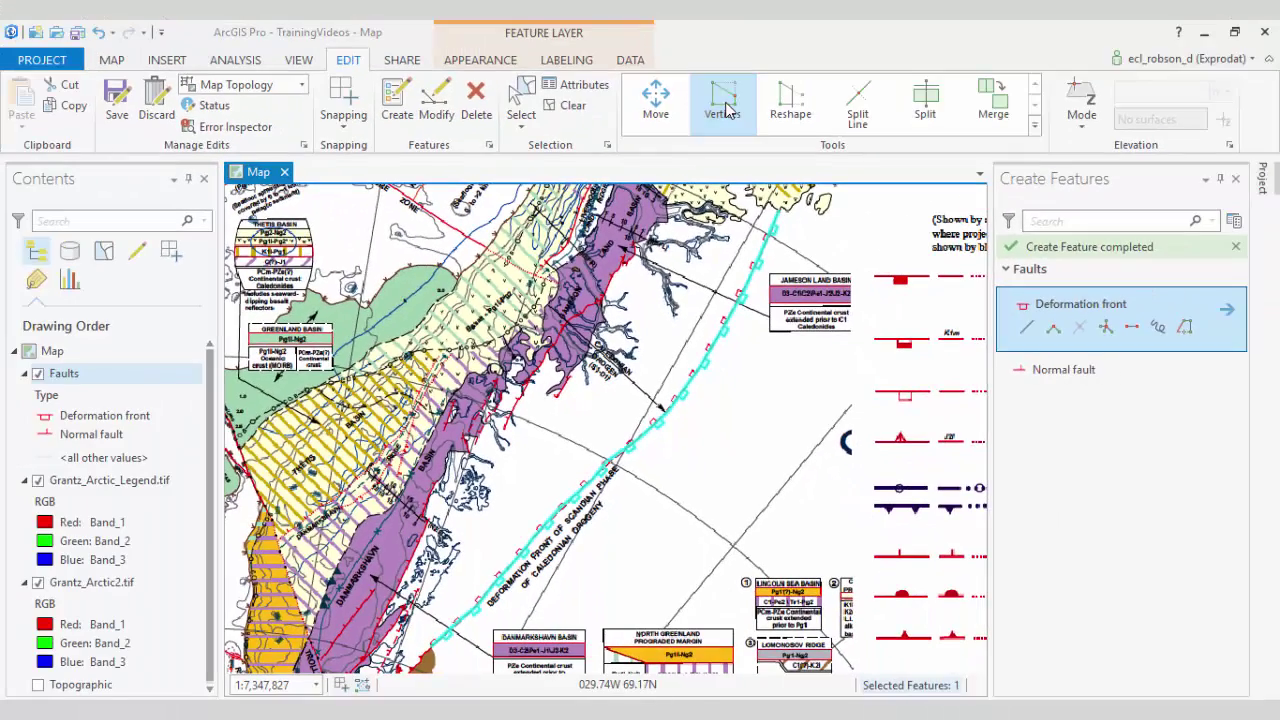
- Reverse the Deformation front line's direction to flip its markers, then hide the scanned map raster
{"action": "left_click", "coordinate": [724, 106]}
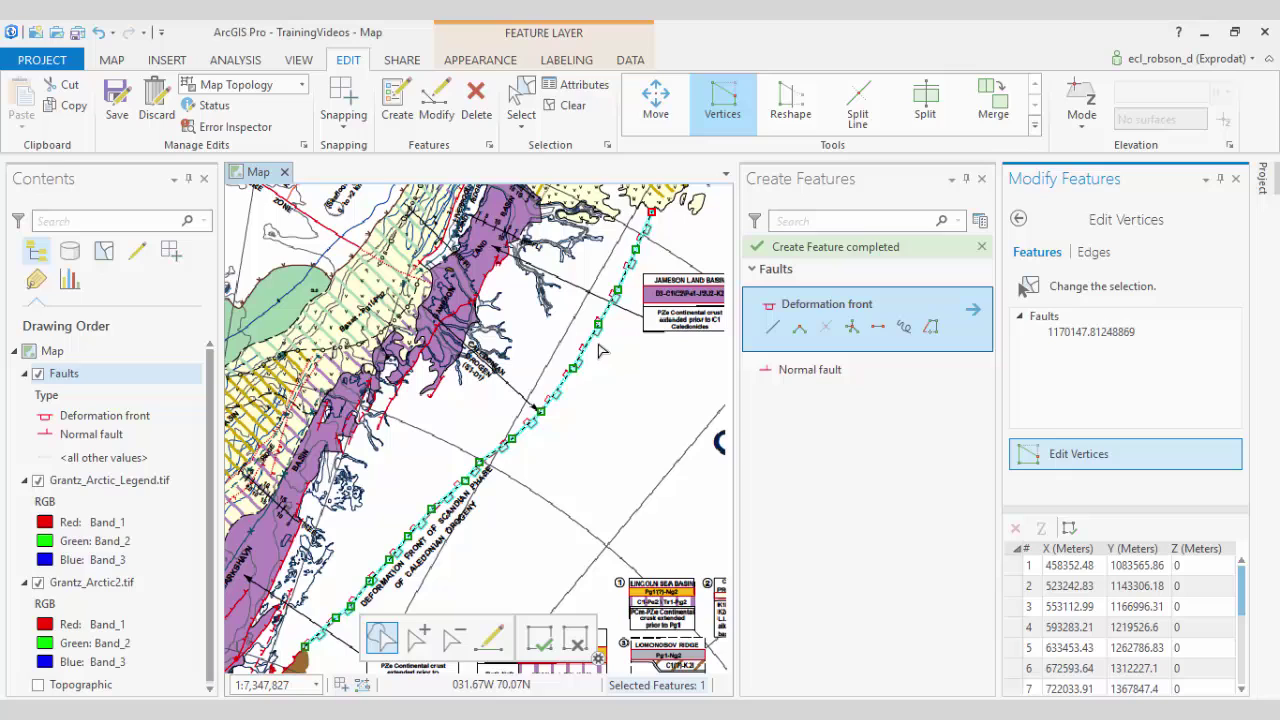
{"action": "right_click", "coordinate": [571, 391]}
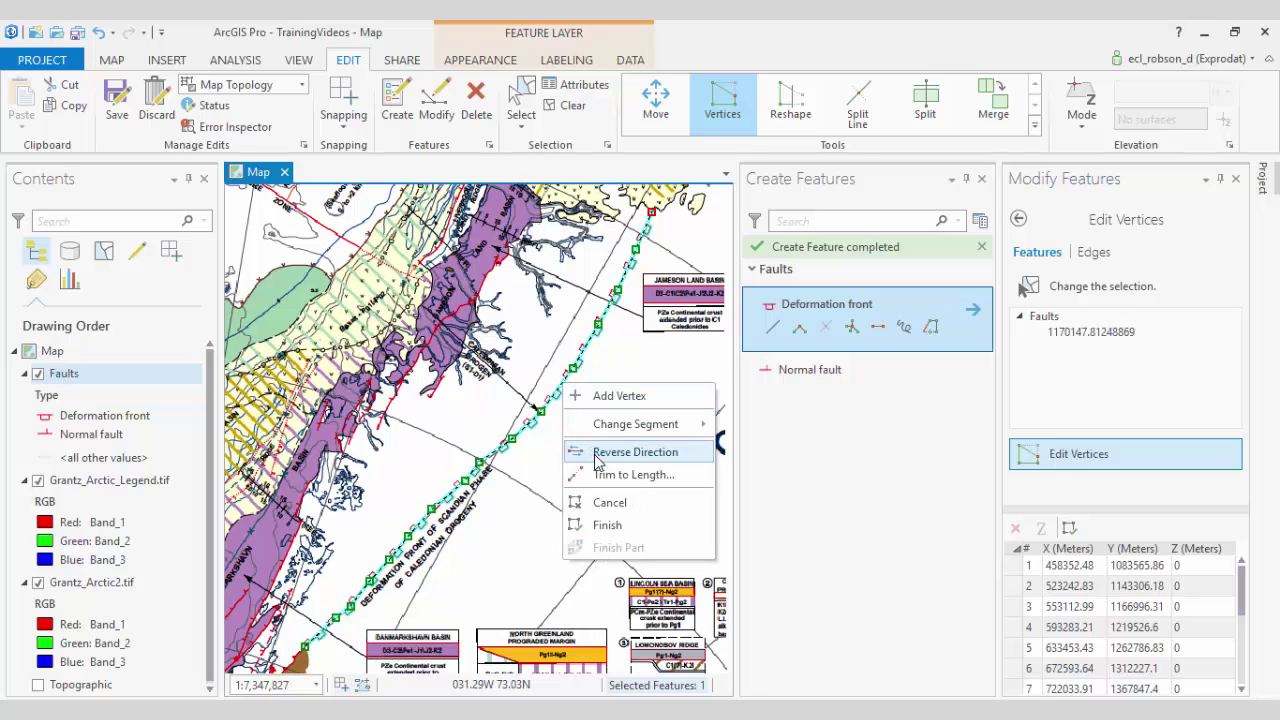
{"action": "left_click", "coordinate": [634, 452]}
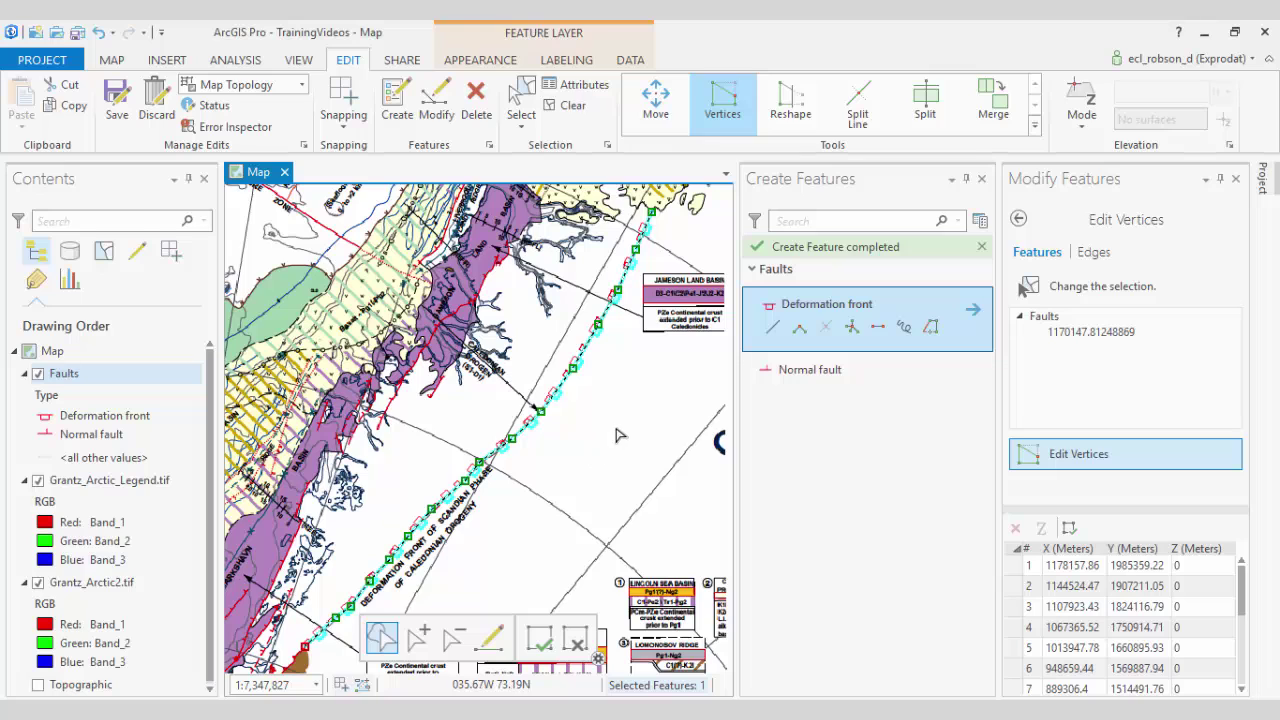
{"action": "left_click", "coordinate": [618, 434]}
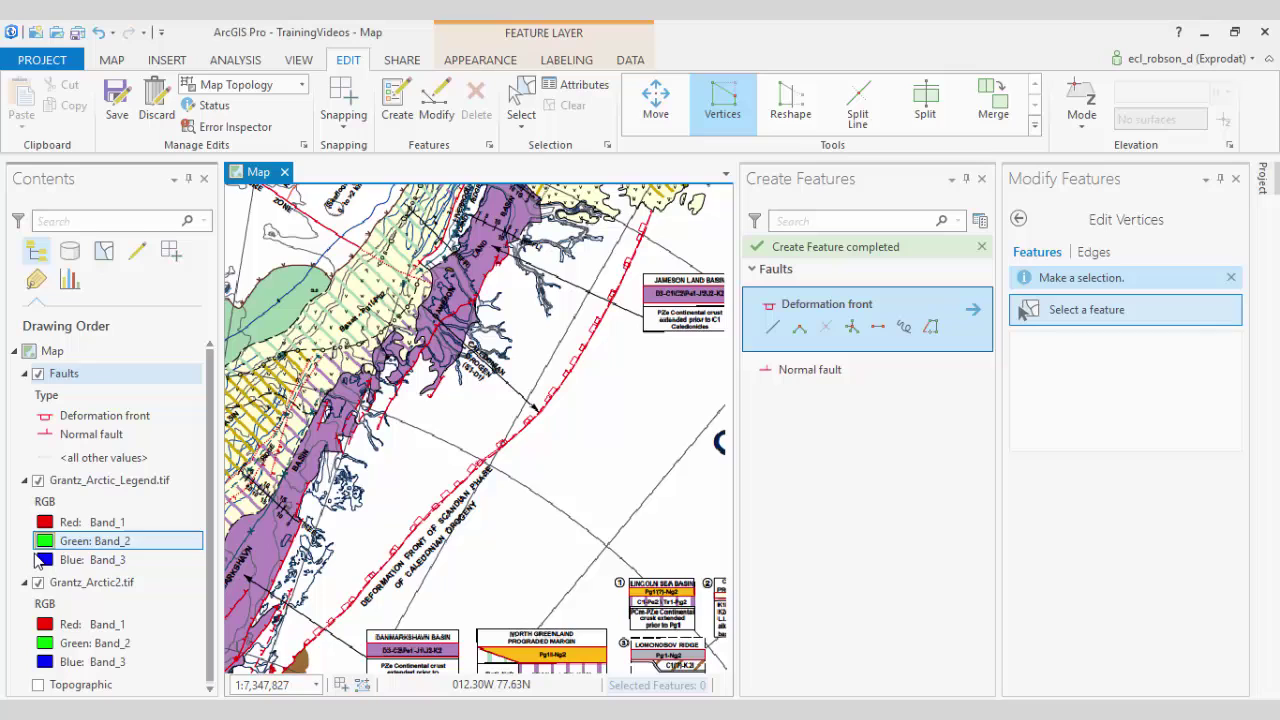
{"action": "left_click", "coordinate": [38, 583]}
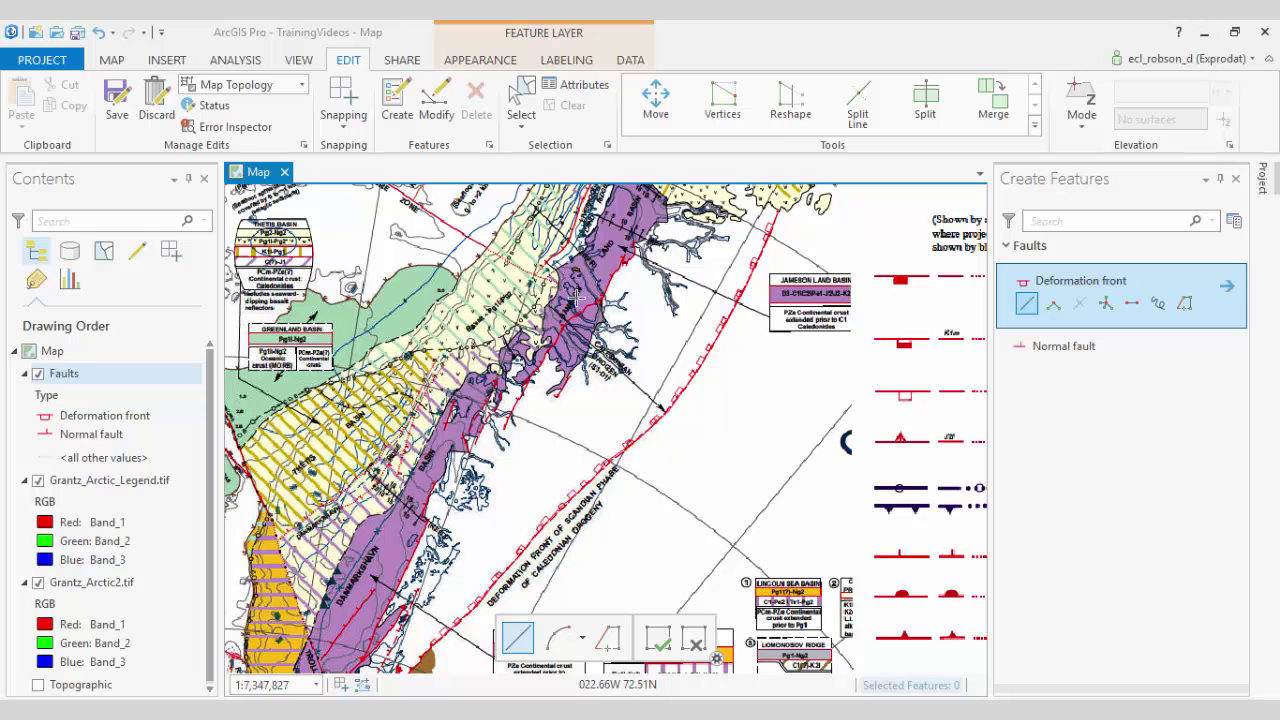
- Draw a three-vertex line with the Normal fault template along the fault on the scanned map
{"action": "scroll", "coordinate": [577, 296], "scroll_direction": "up", "scroll_amount": 2}
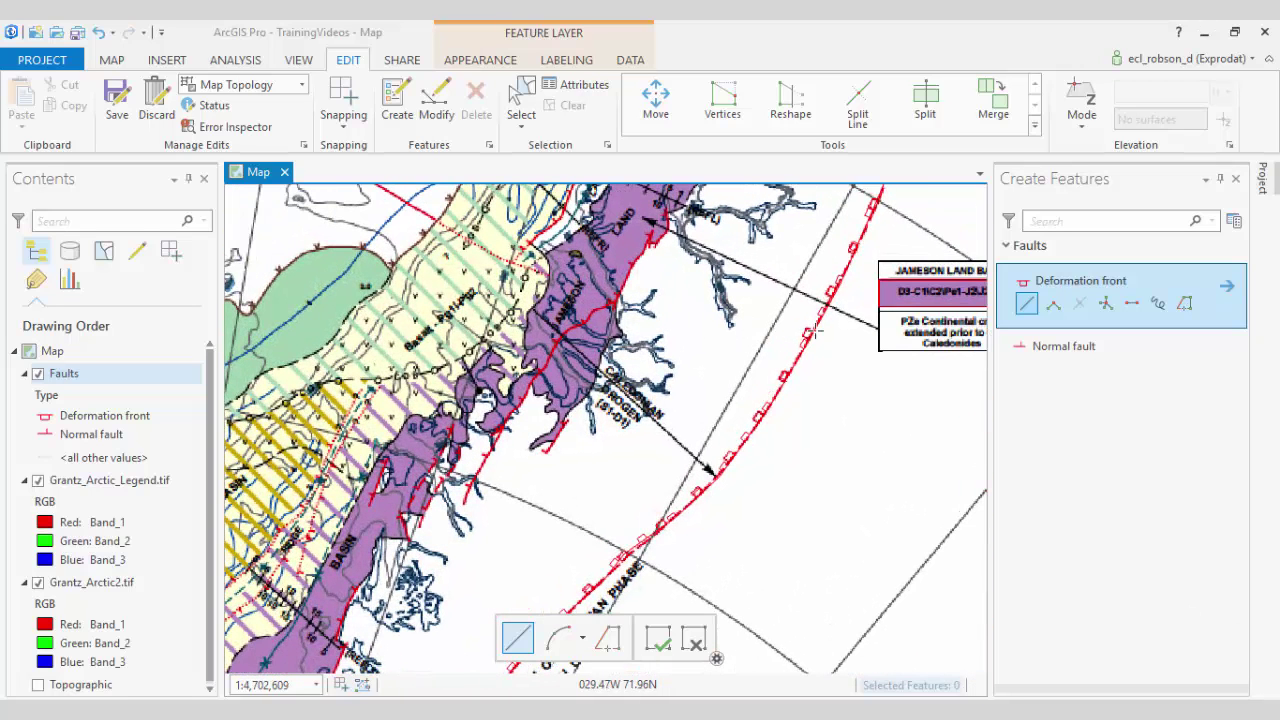
{"action": "left_click", "coordinate": [1041, 350]}
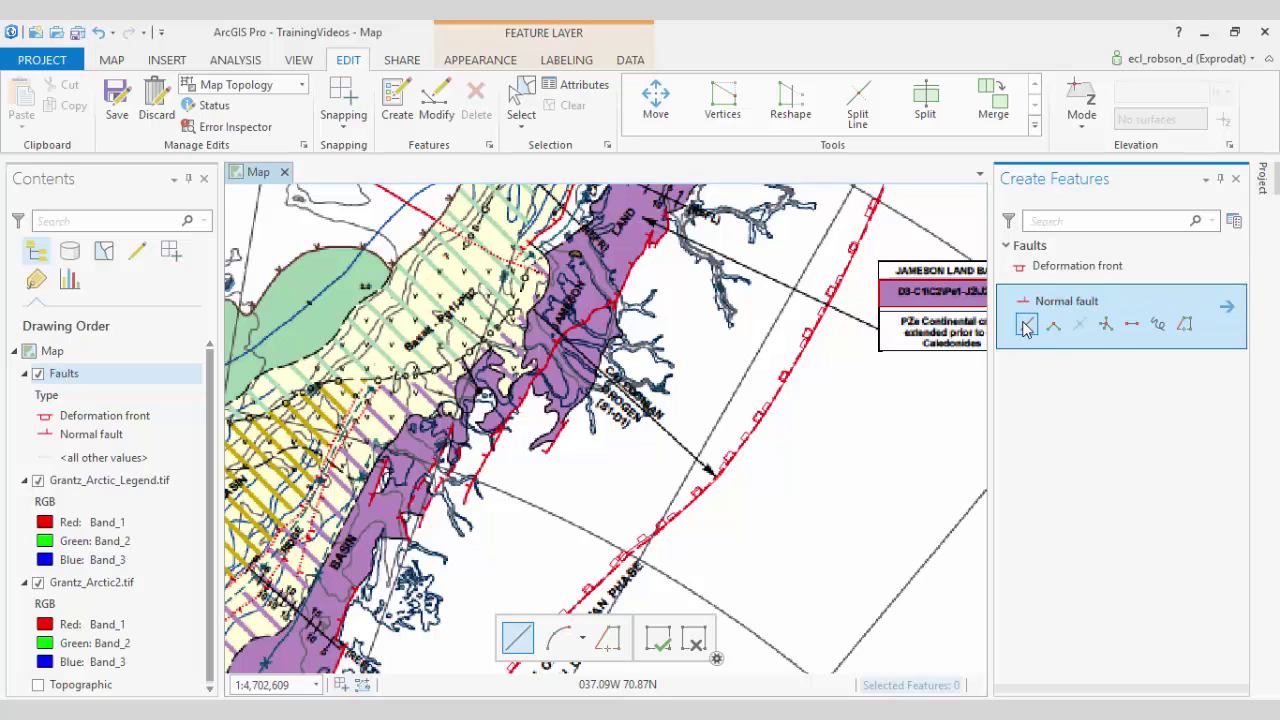
{"action": "left_click", "coordinate": [545, 453]}
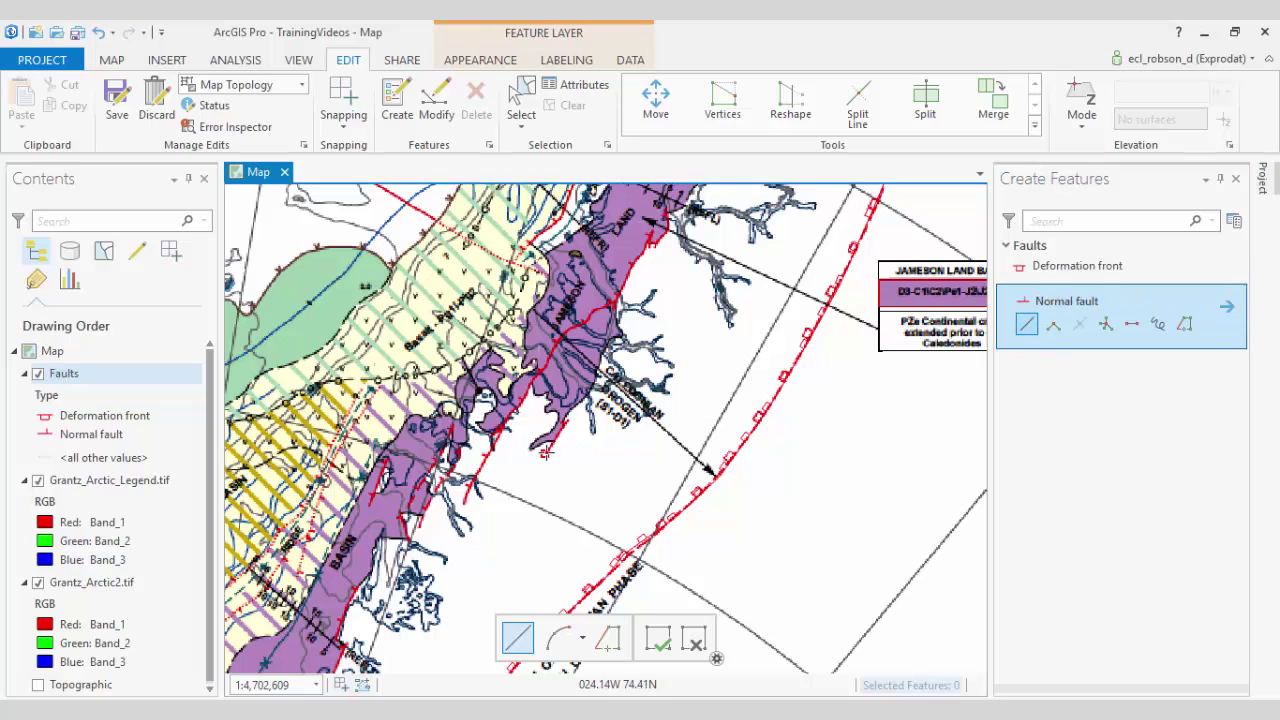
{"action": "left_click", "coordinate": [555, 437]}
{"action": "double_click", "coordinate": [570, 419]}
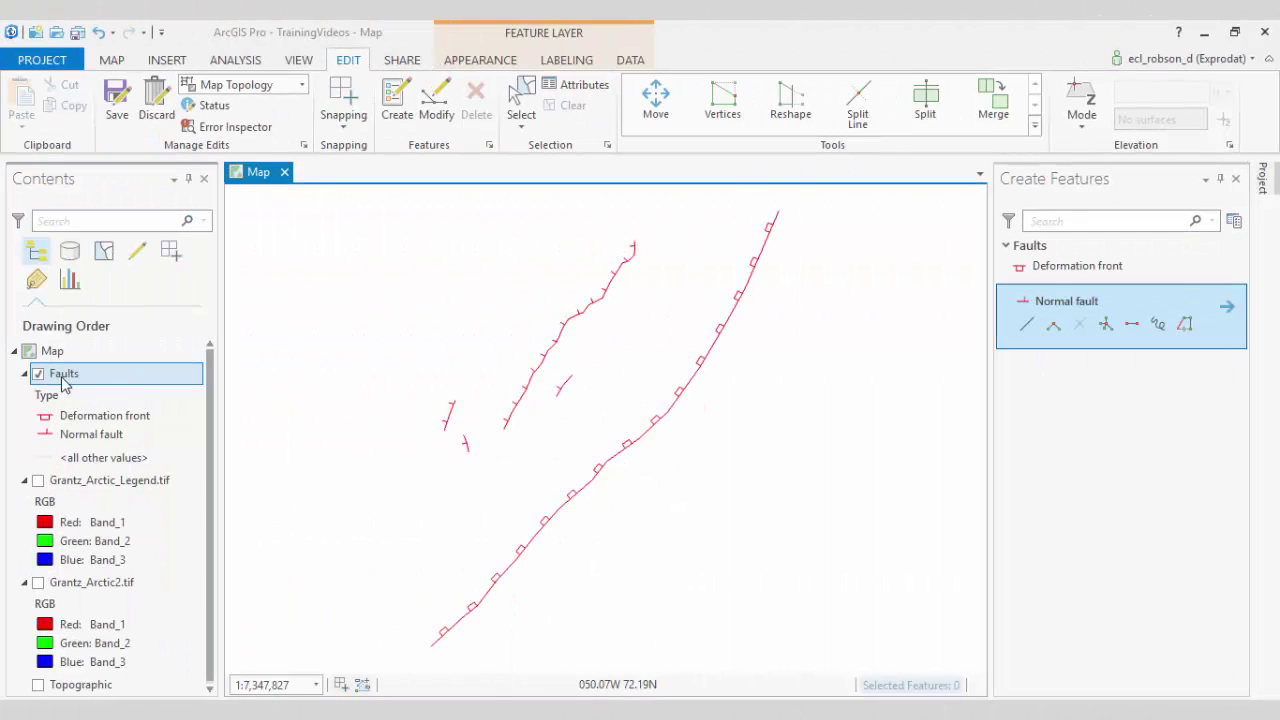
{"action": "right_click", "coordinate": [63, 381]}
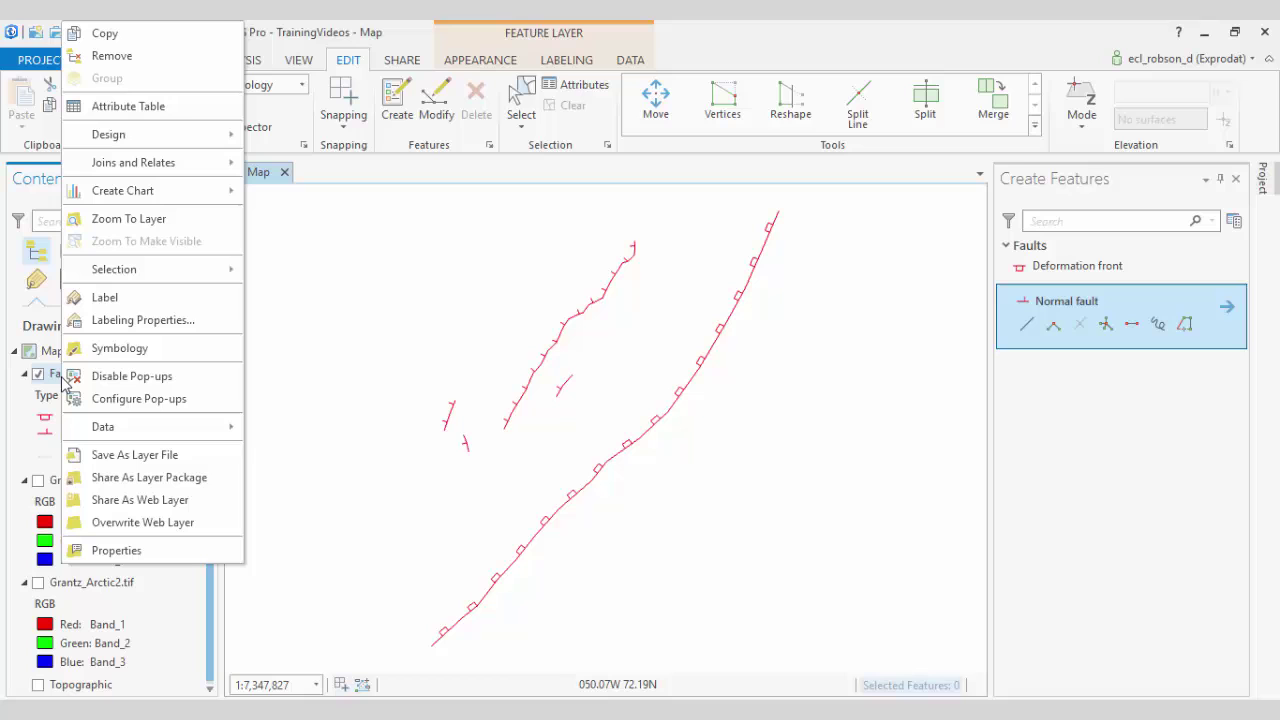
- Open the Faults attribute table and select a normal fault on the map to highlight its row
{"action": "left_click", "coordinate": [128, 106]}
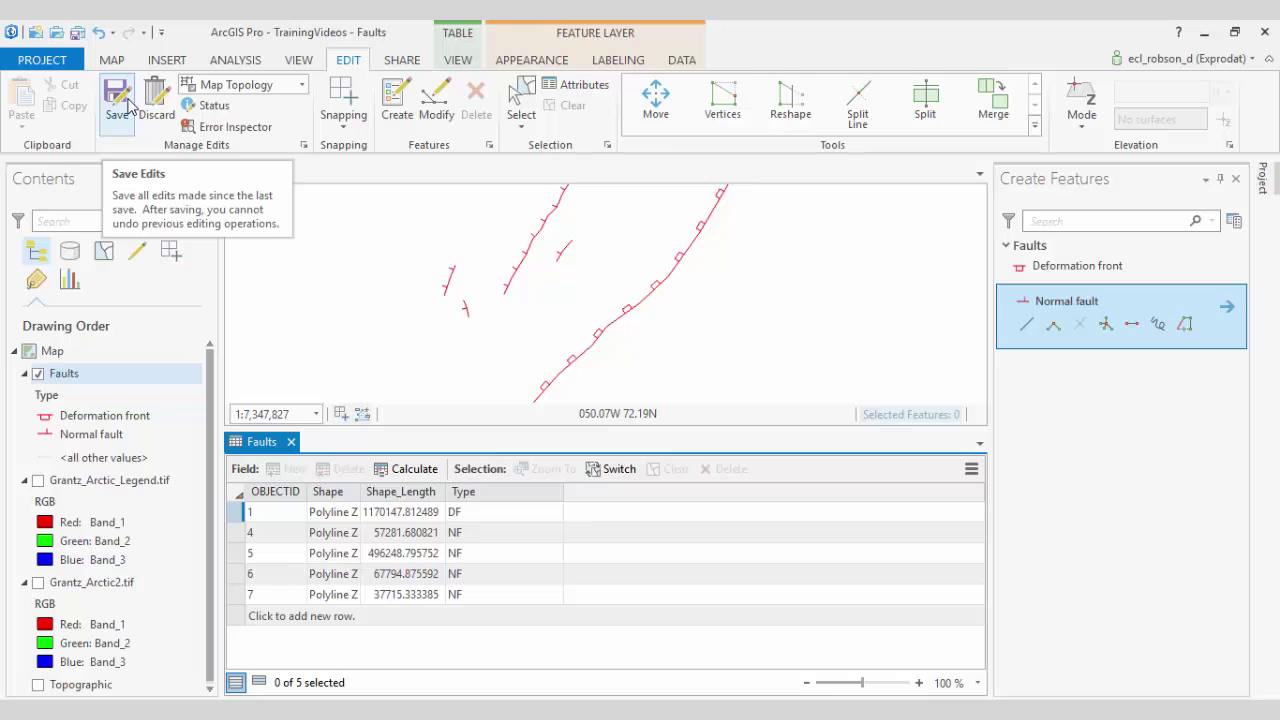
{"action": "left_click", "coordinate": [518, 105]}
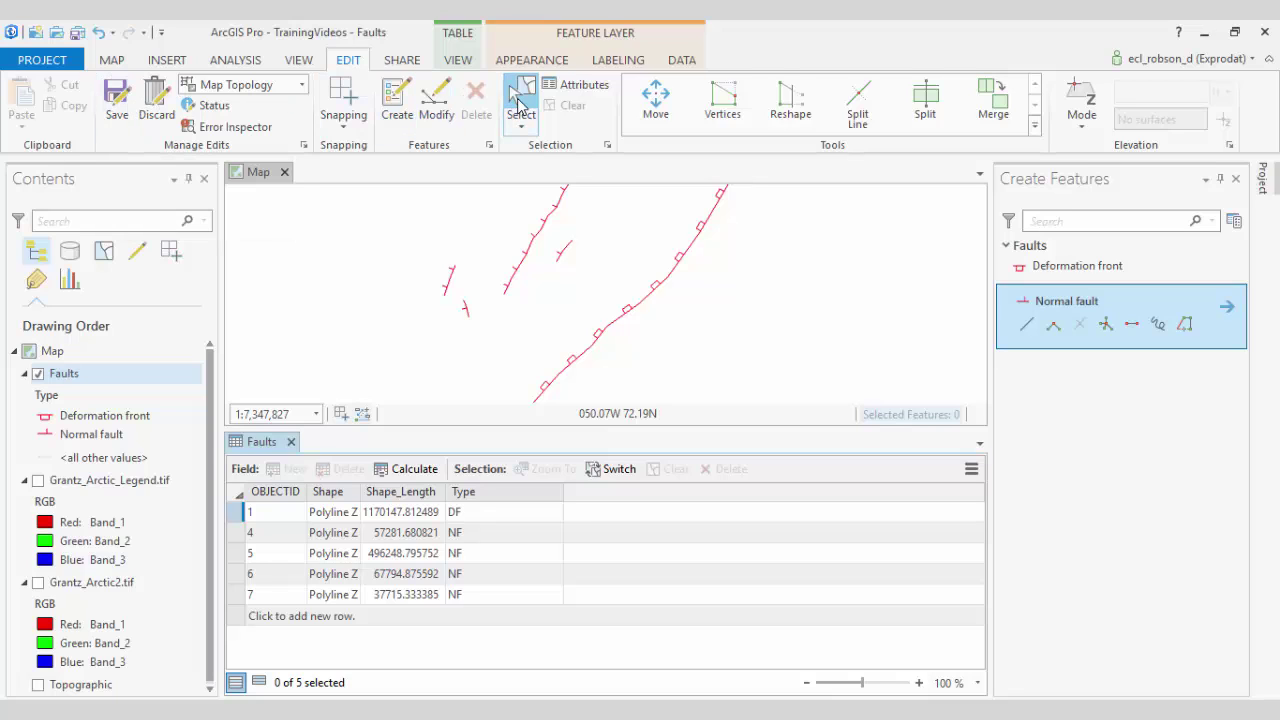
{"action": "left_click", "coordinate": [546, 228]}
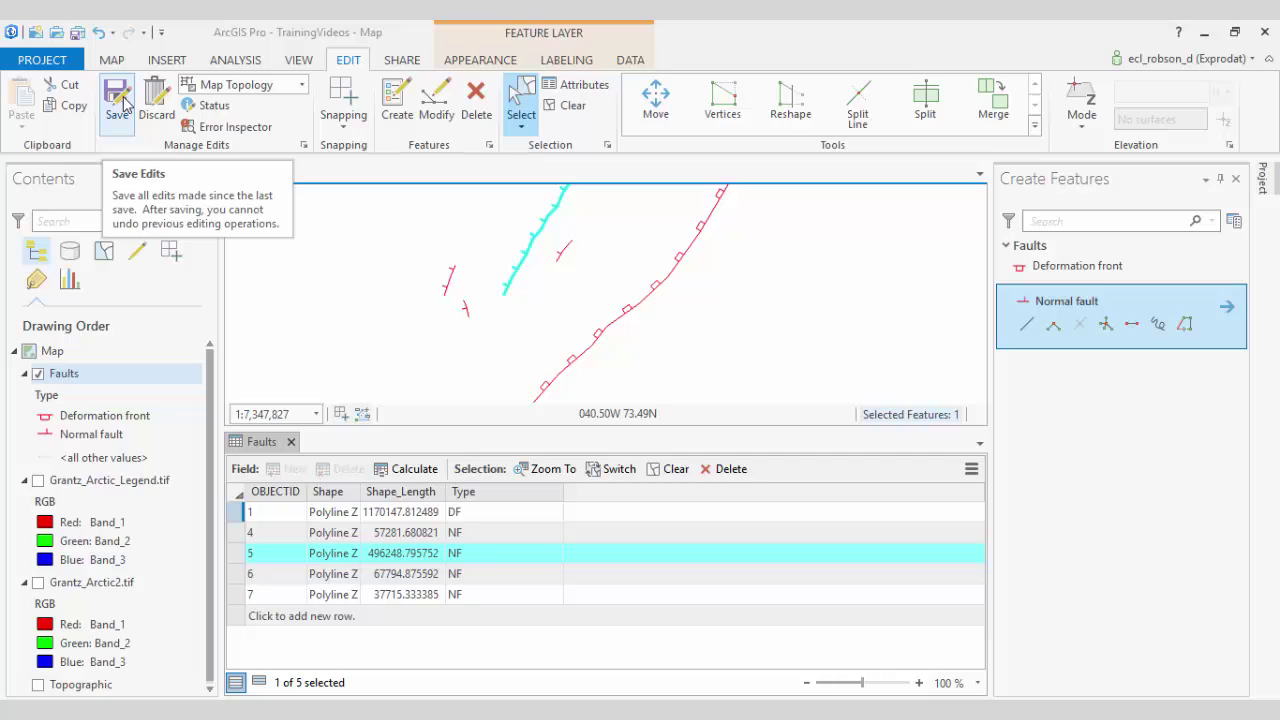
- Save all fault edits, answering Yes in the Save Edits prompt
{"action": "left_click", "coordinate": [117, 100]}
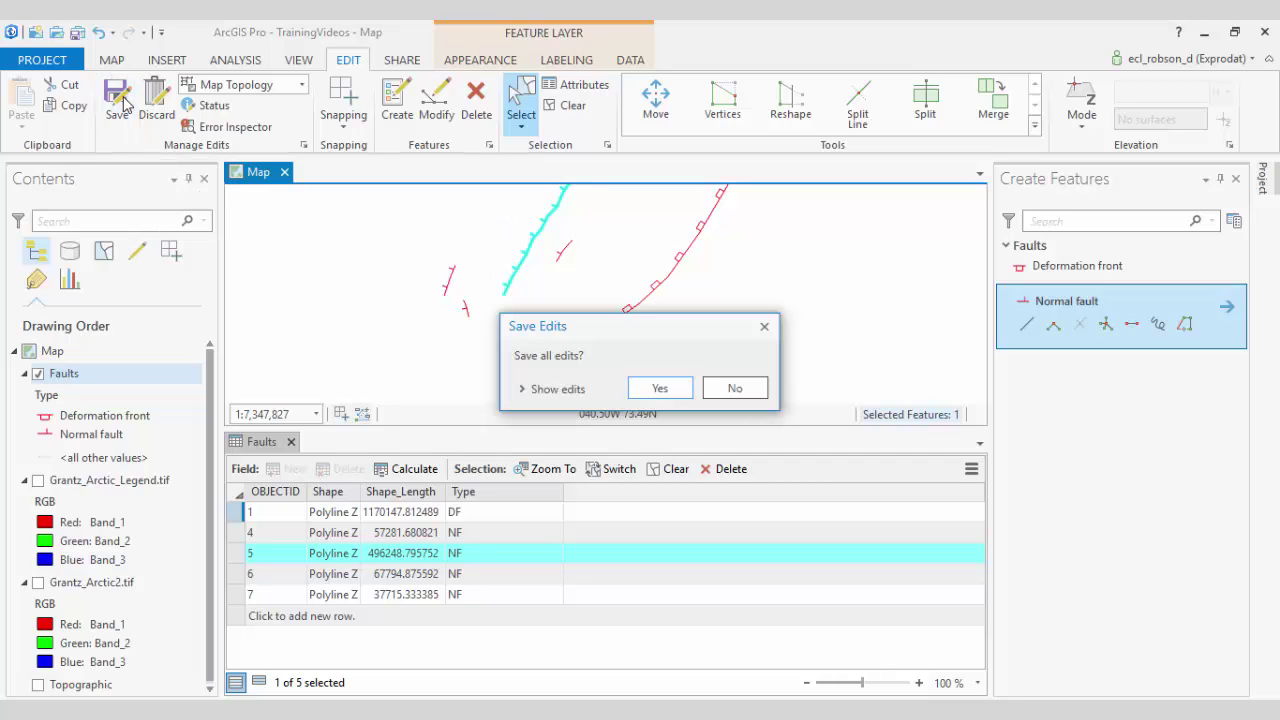
{"action": "left_click", "coordinate": [655, 398]}
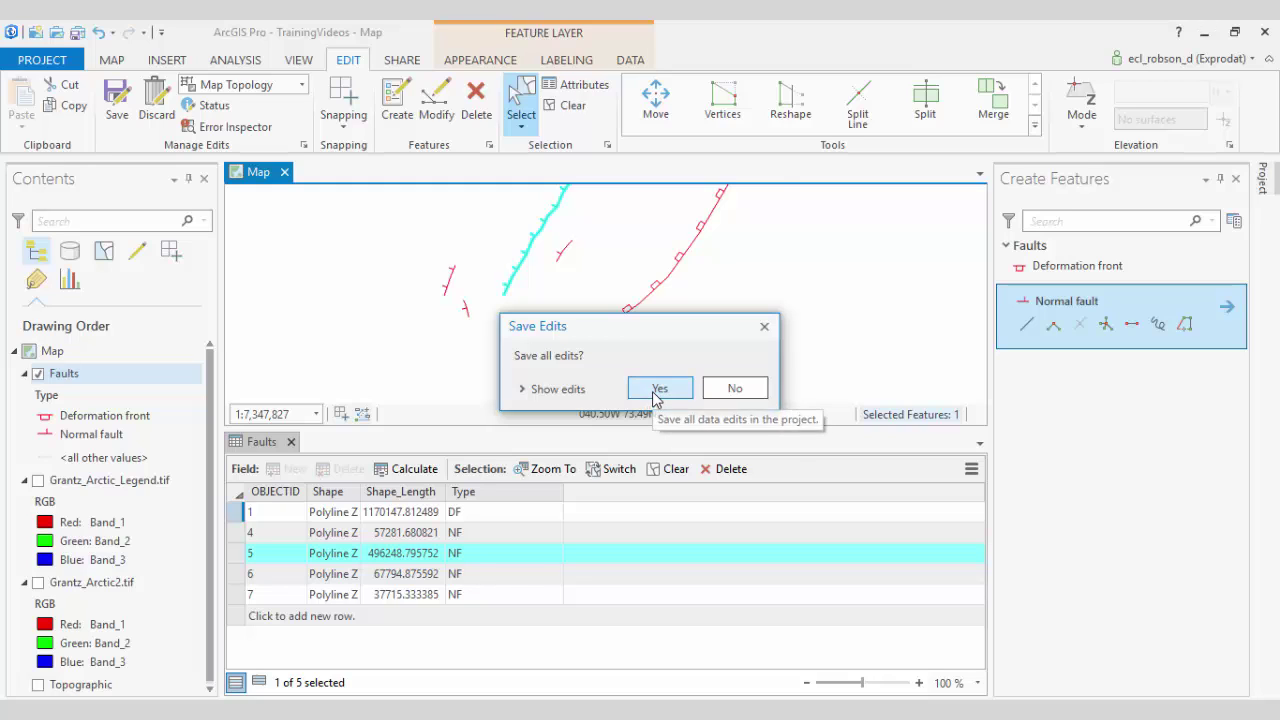